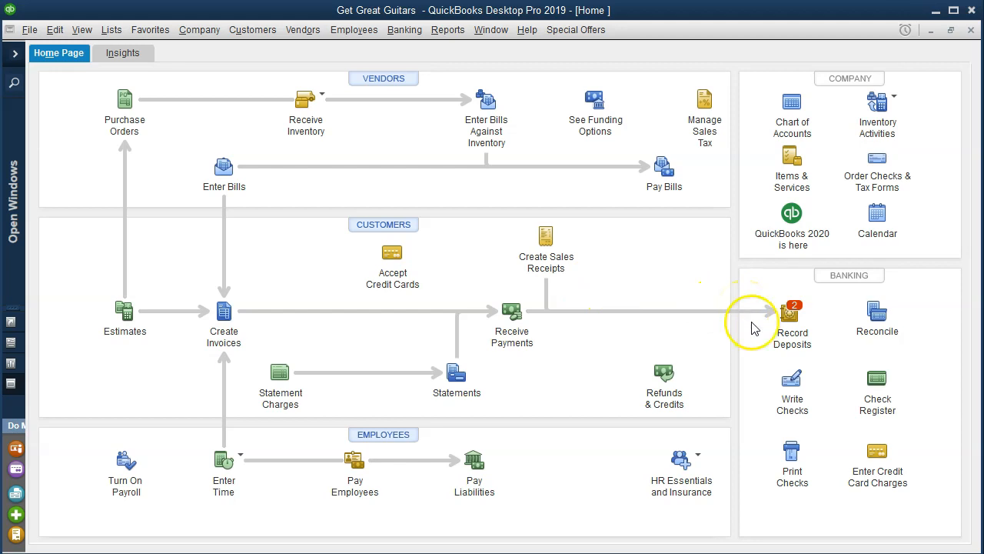
Step: Switch from QuickBooks Desktop to QuickBooks Online and start a new sales receipt
{"action": "left_click", "coordinate": [936, 11]}
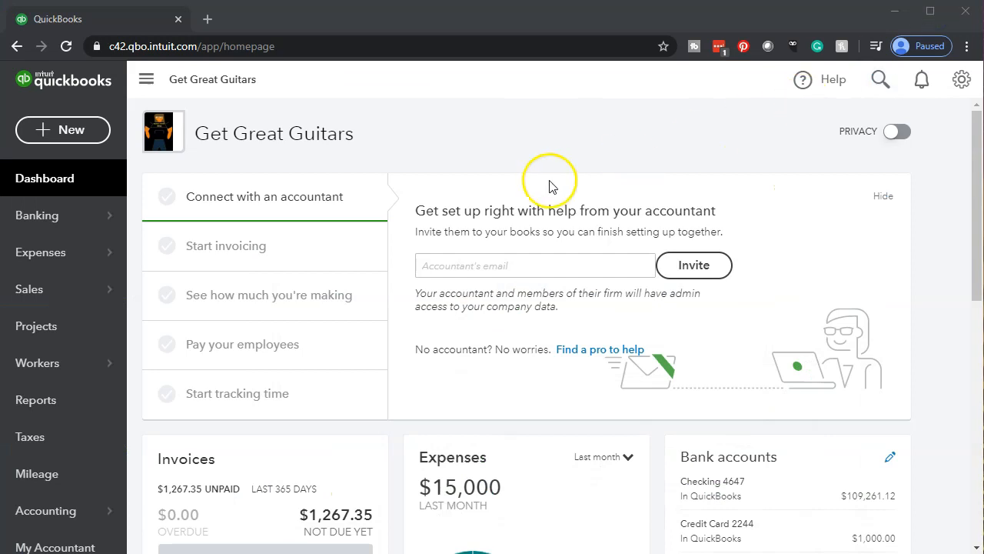
{"action": "left_click", "coordinate": [65, 131]}
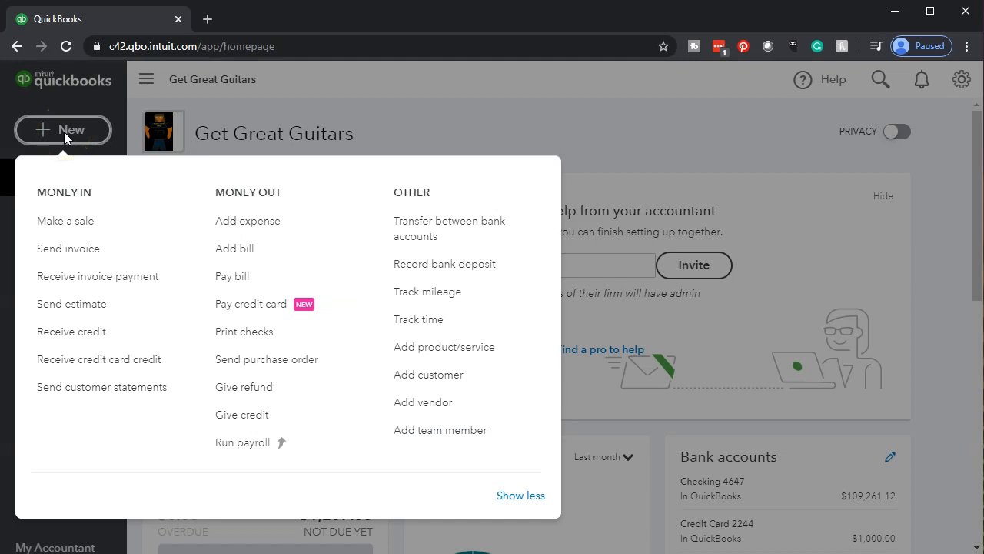
{"action": "left_click", "coordinate": [76, 223]}
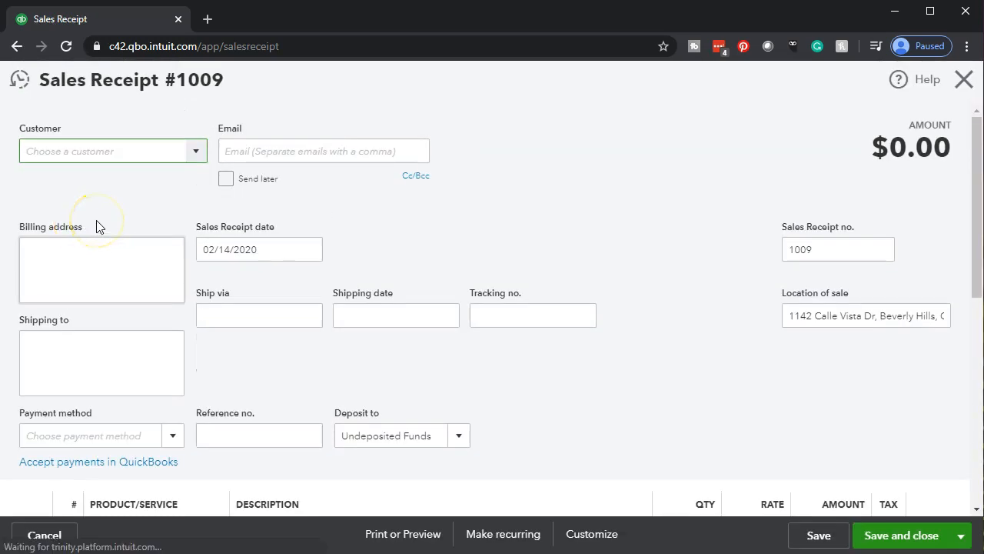
Step: Add Garcia Guitar as a new customer on the sales receipt and save it with the name only
{"action": "left_click", "coordinate": [195, 153]}
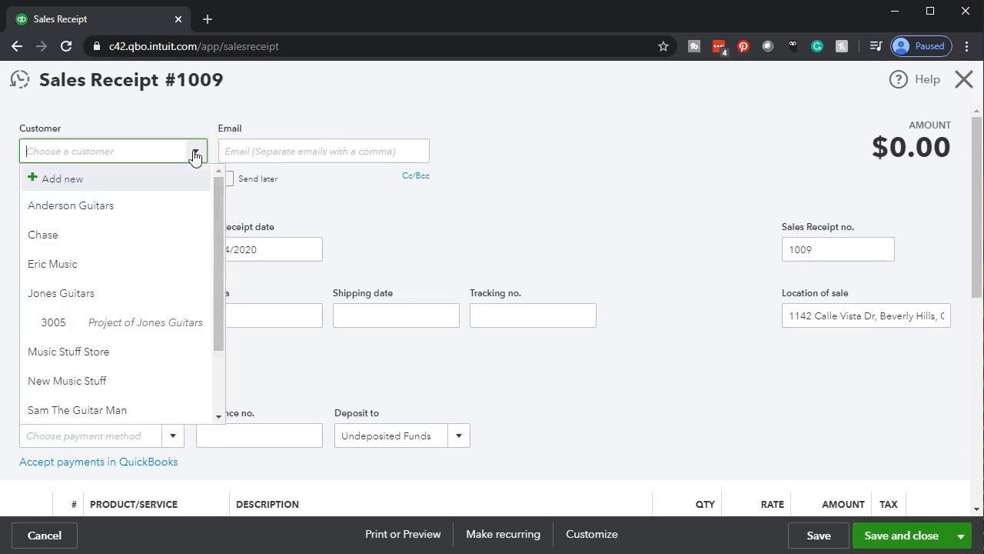
{"action": "type", "text": "Gar"}
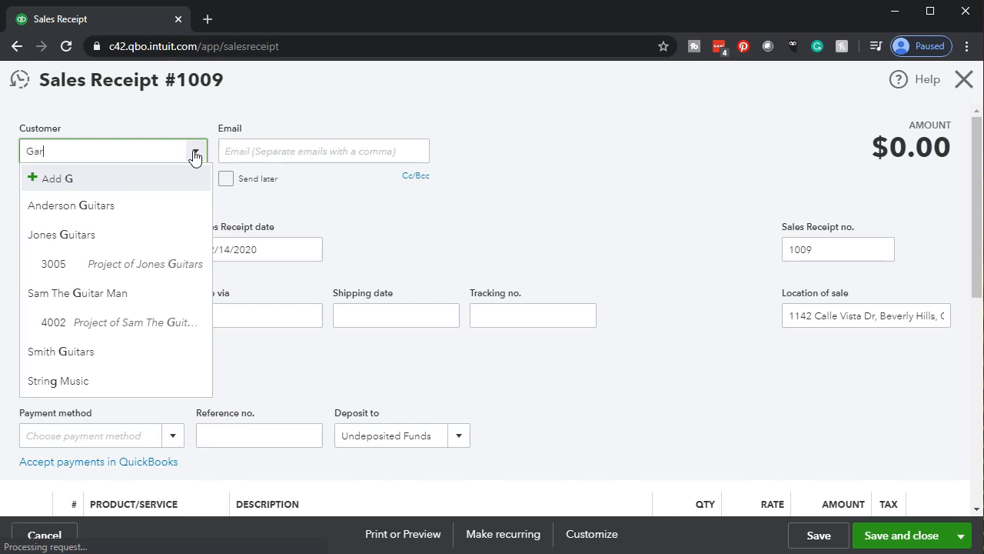
{"action": "type", "text": "cia Guitar"}
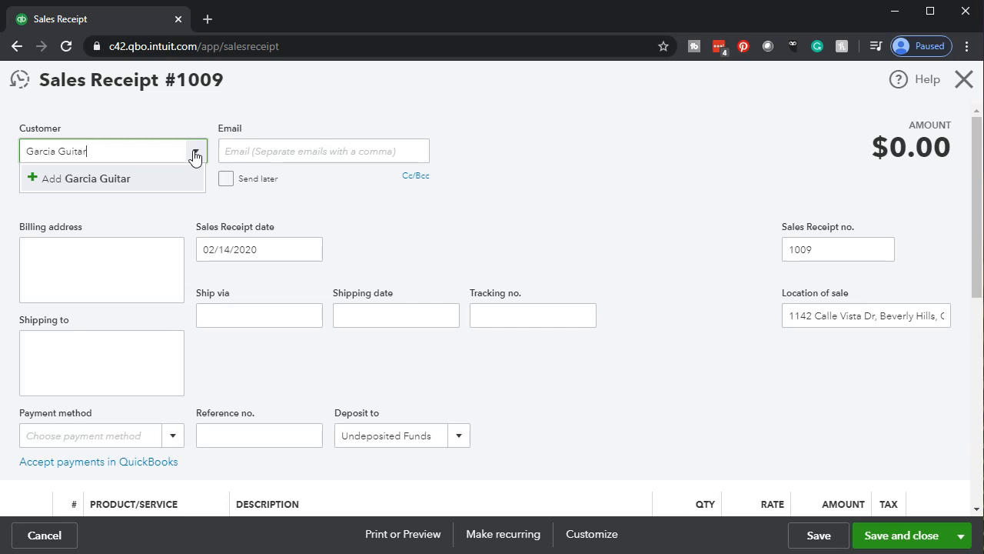
{"action": "key", "text": "Return"}
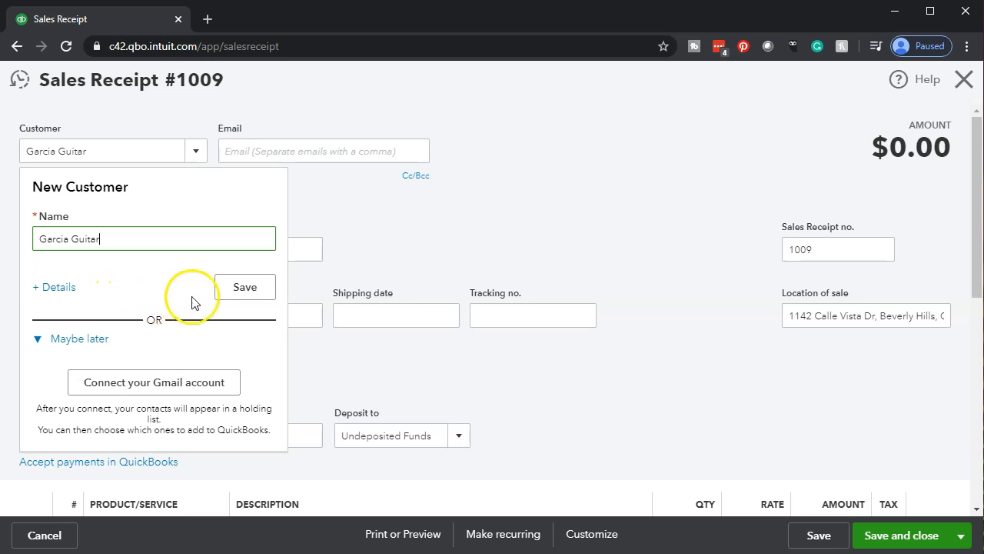
{"action": "left_click", "coordinate": [243, 289]}
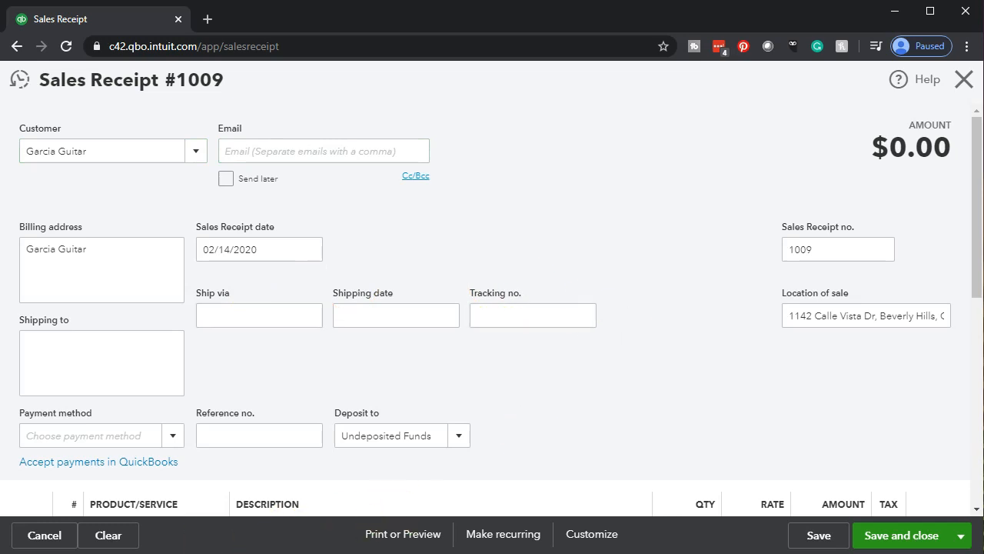
Step: Set the sales receipt's payment method to Cash, leaving the reference number blank
{"action": "left_click", "coordinate": [271, 256]}
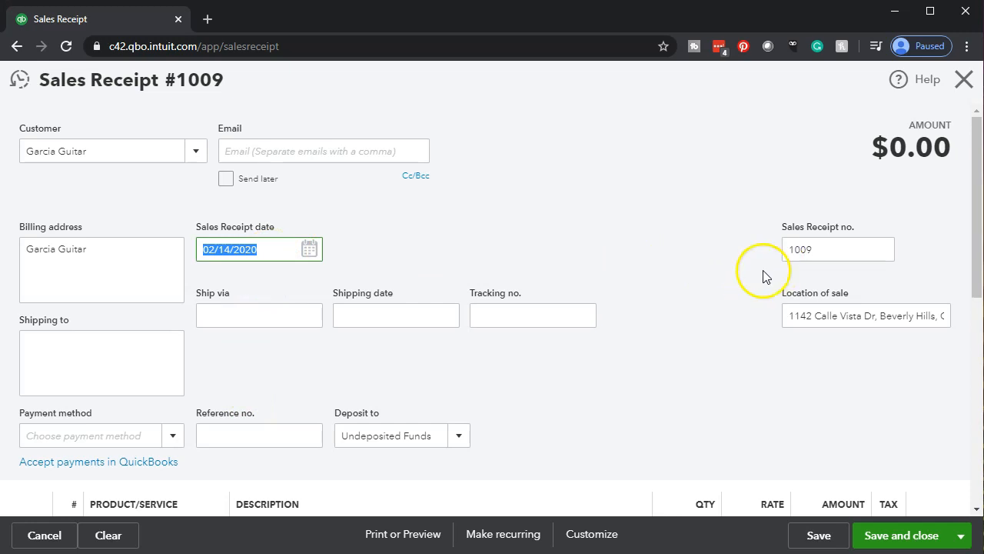
{"action": "scroll", "coordinate": [721, 297], "scroll_direction": "down", "scroll_amount": 1}
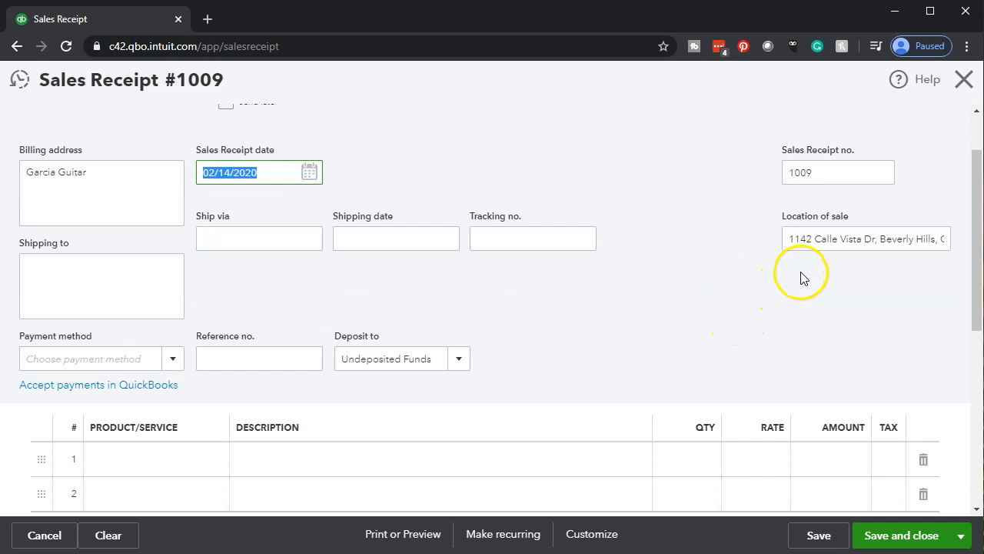
{"action": "scroll", "coordinate": [563, 319], "scroll_direction": "down", "scroll_amount": 1}
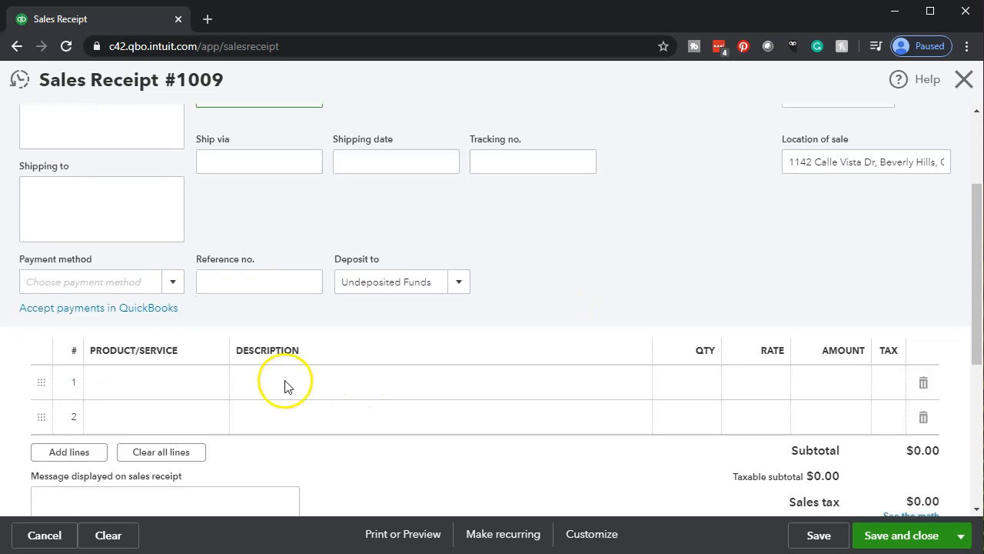
{"action": "left_click", "coordinate": [176, 283]}
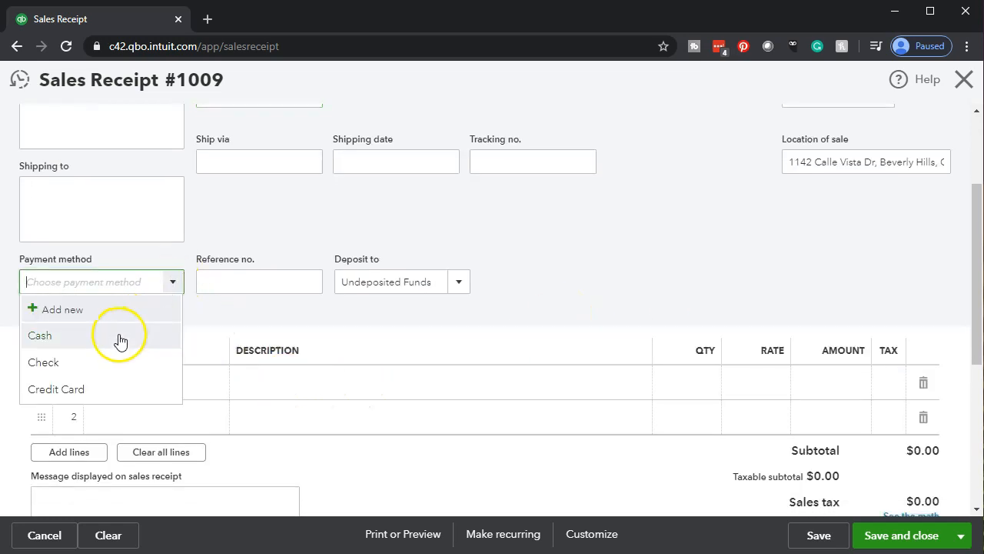
{"action": "left_click", "coordinate": [117, 338]}
{"action": "left_click", "coordinate": [231, 285]}
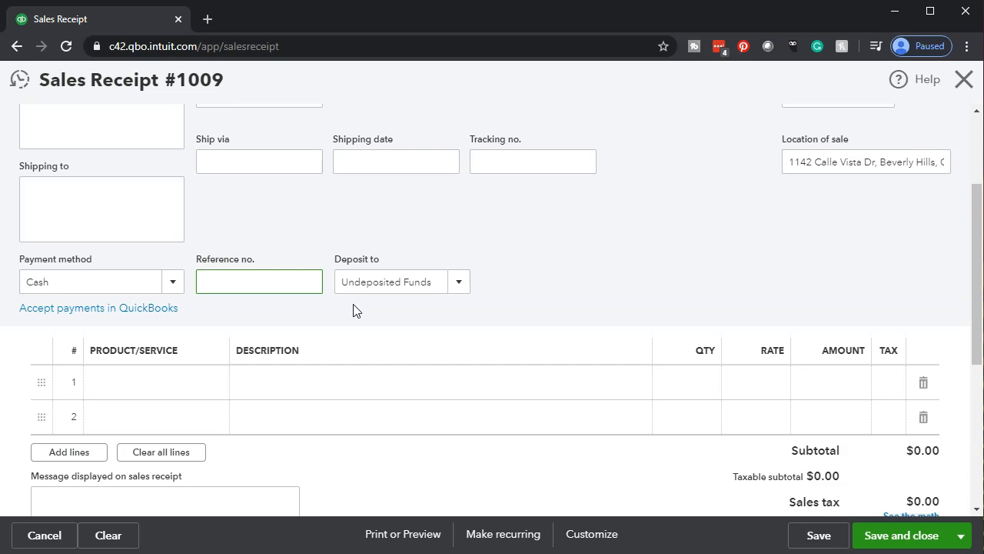
{"action": "left_click", "coordinate": [75, 531]}
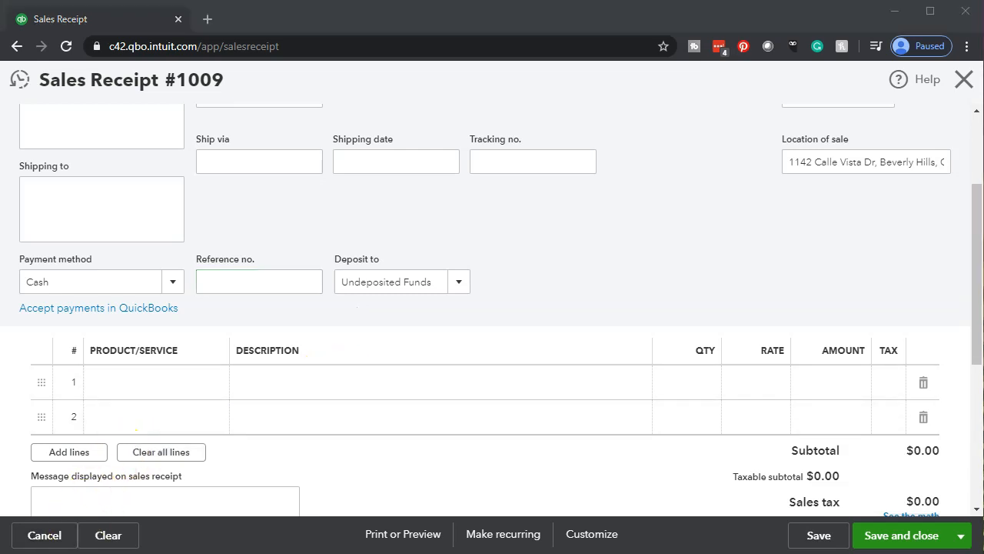
Step: Enter the Epiphone Les Paul (ELP) as the receipt's first product line and mark the line as taxable
{"action": "left_click", "coordinate": [146, 386]}
{"action": "type", "text": "El"}
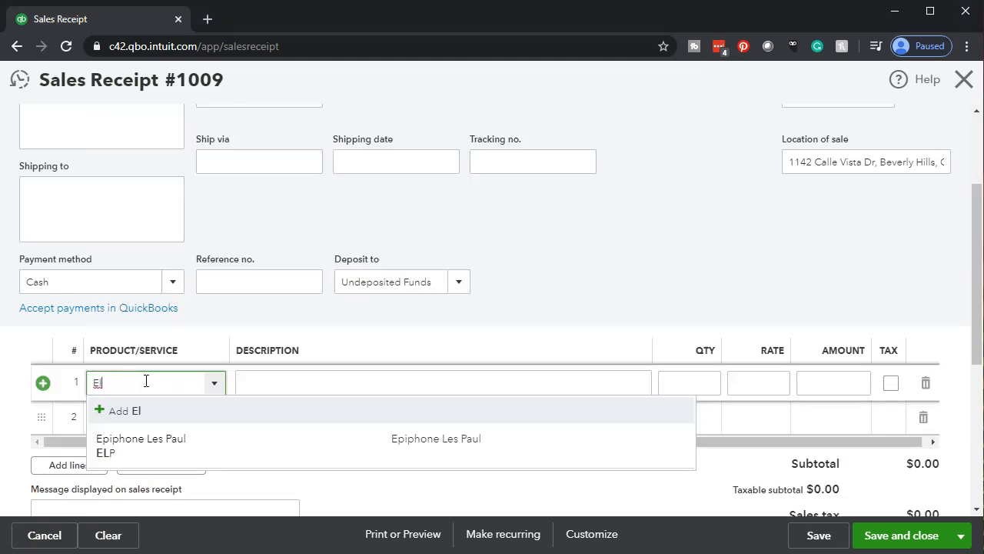
{"action": "left_click", "coordinate": [111, 449]}
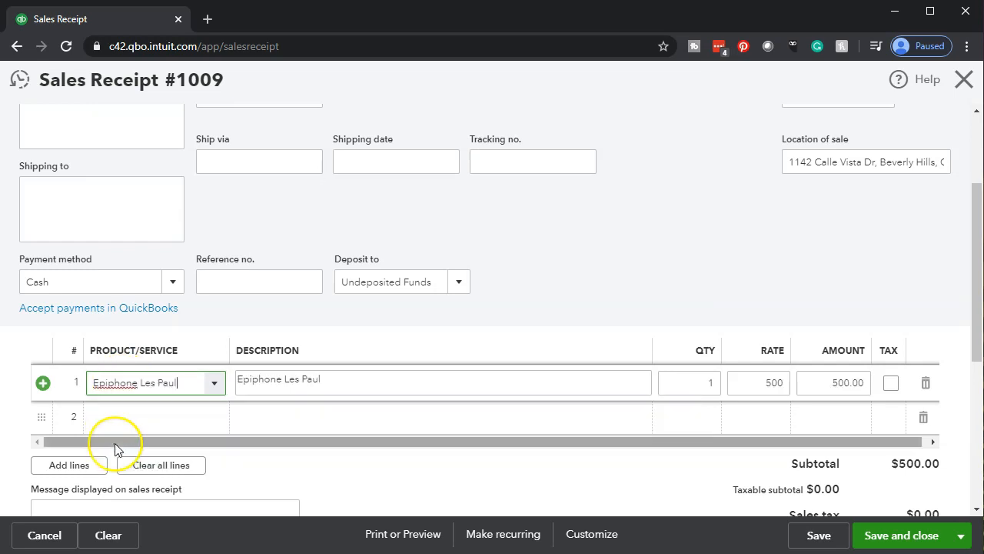
{"action": "key", "text": "Tab"}
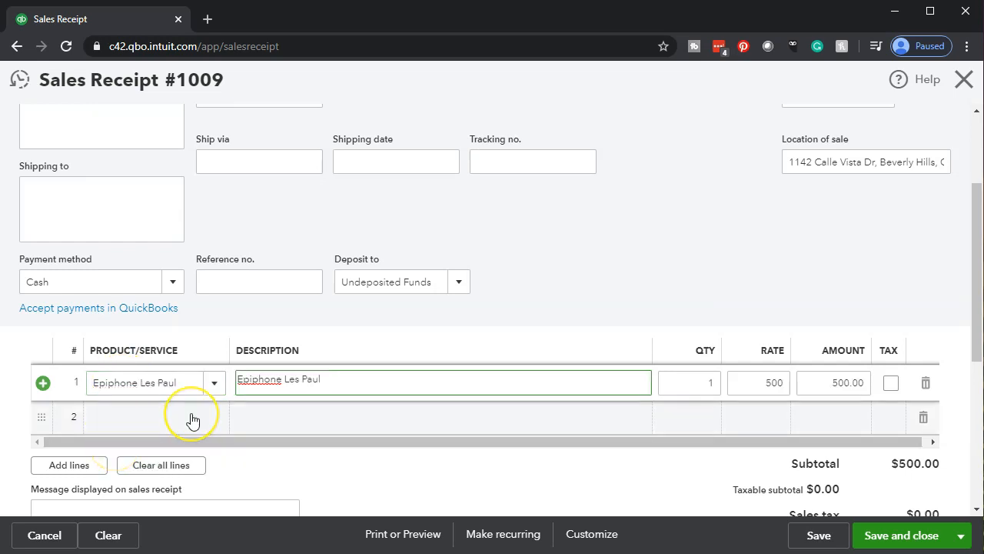
{"action": "key", "text": "Tab"}
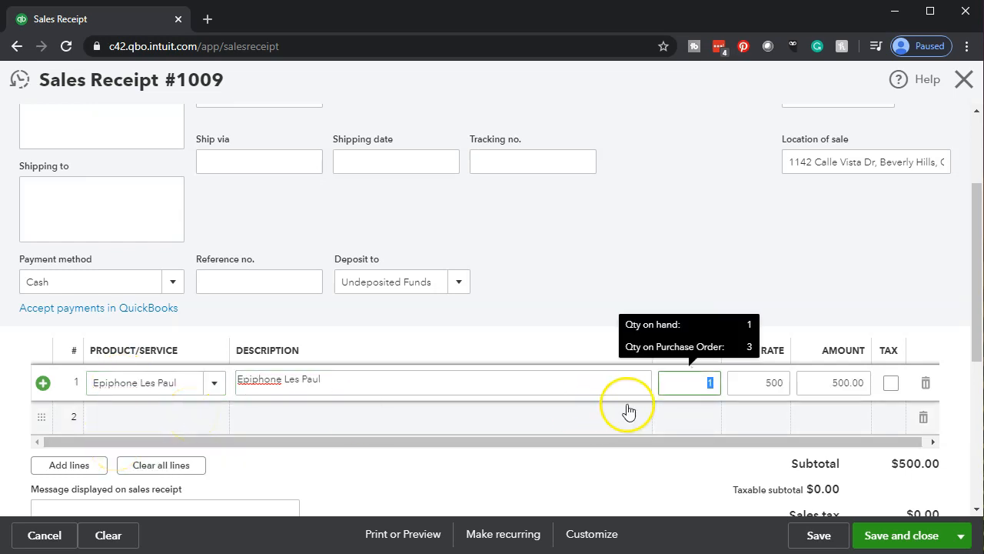
{"action": "left_click", "coordinate": [890, 384]}
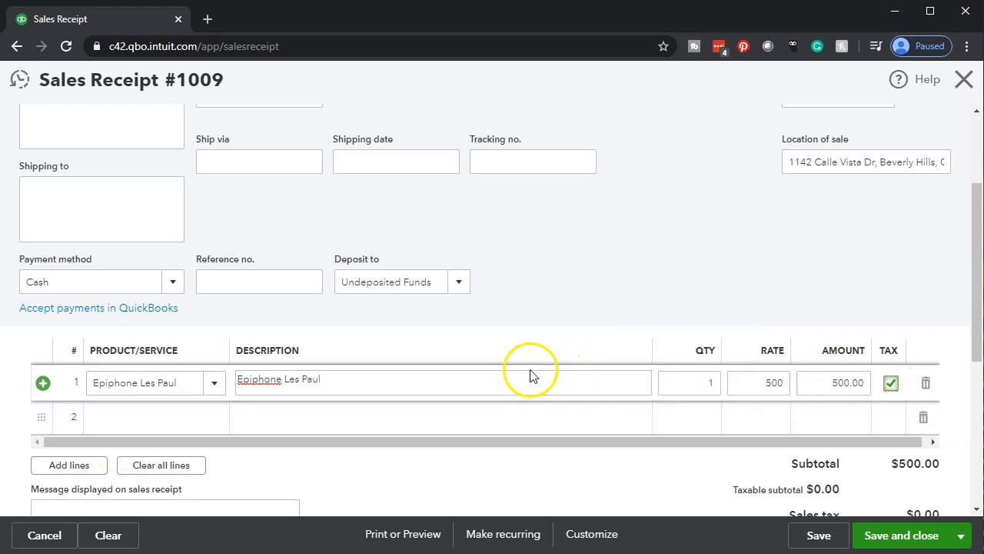
{"action": "scroll", "coordinate": [487, 477], "scroll_direction": "down", "scroll_amount": 1}
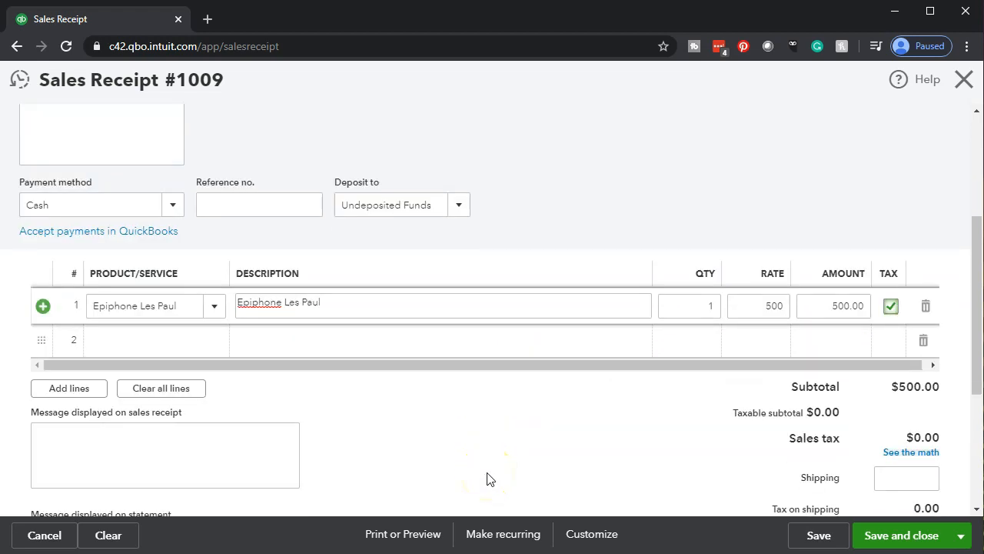
{"action": "left_click", "coordinate": [550, 340]}
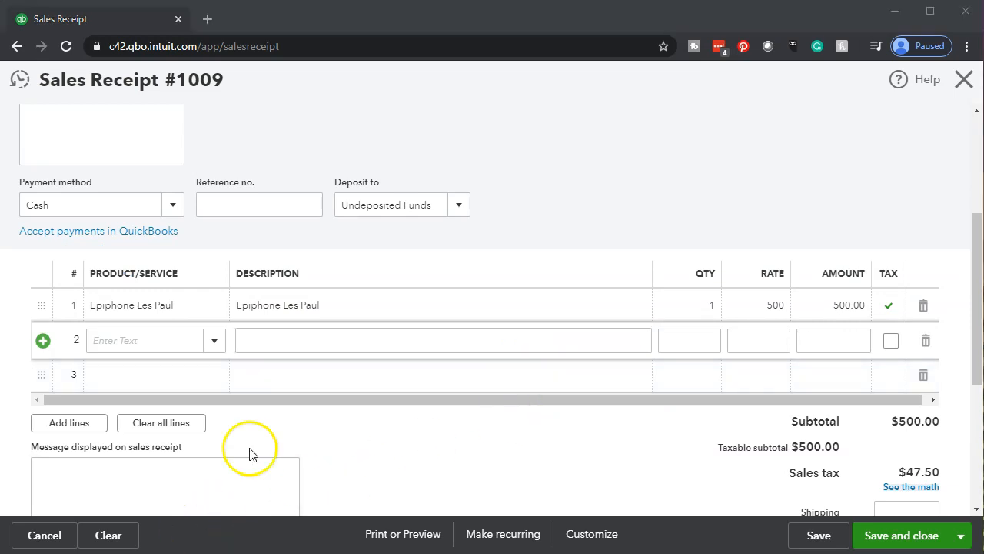
Step: Review the receipt's customer, deposit account, sales tax and totals, and save and close it
{"action": "scroll", "coordinate": [467, 426], "scroll_direction": "down", "scroll_amount": 2}
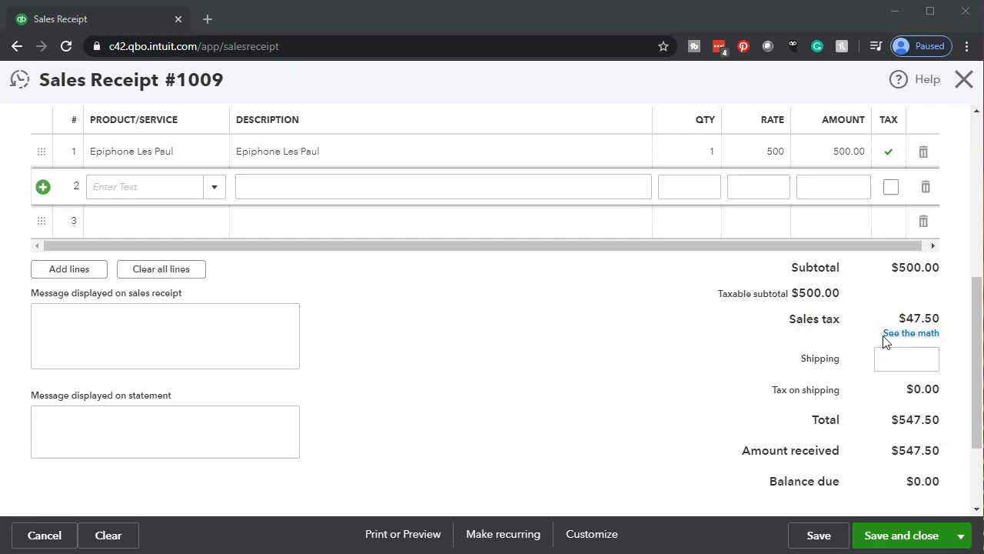
{"action": "left_click", "coordinate": [918, 336]}
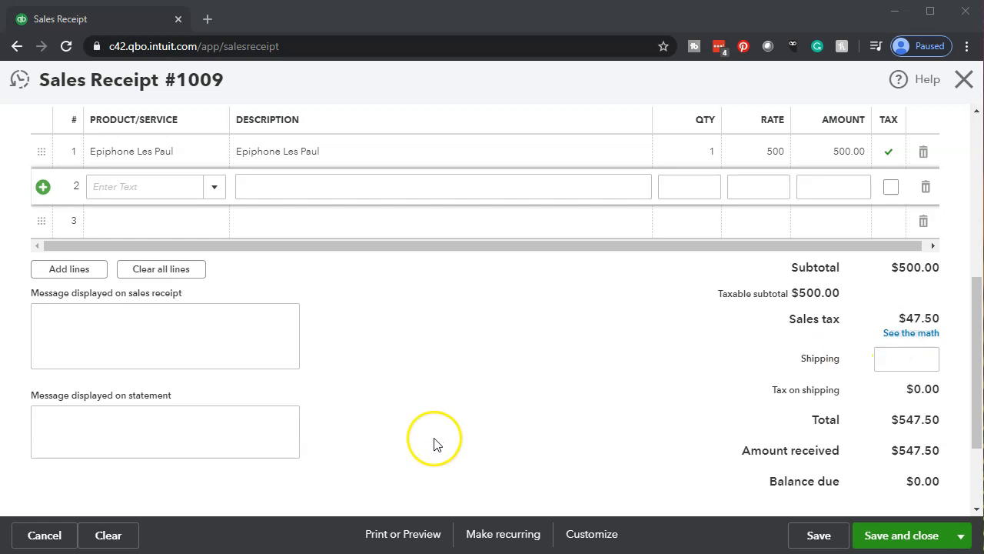
{"action": "scroll", "coordinate": [392, 454], "scroll_direction": "up", "scroll_amount": 5}
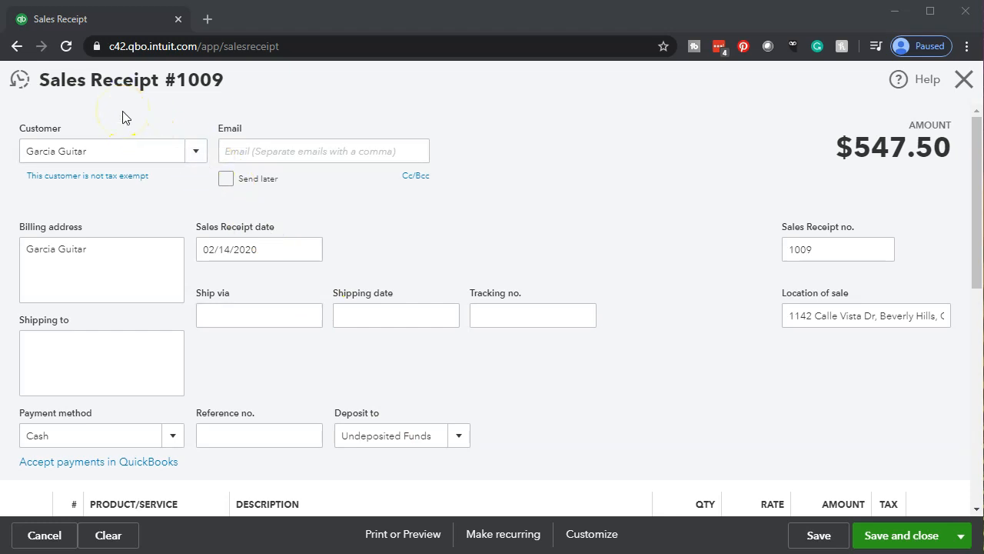
{"action": "scroll", "coordinate": [567, 402], "scroll_direction": "down", "scroll_amount": 1}
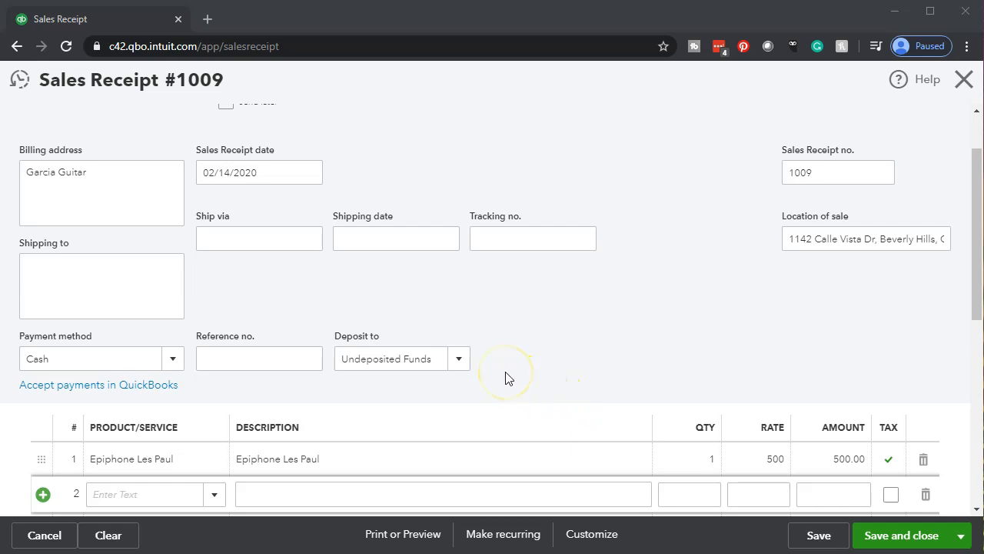
{"action": "scroll", "coordinate": [506, 378], "scroll_direction": "up", "scroll_amount": 1}
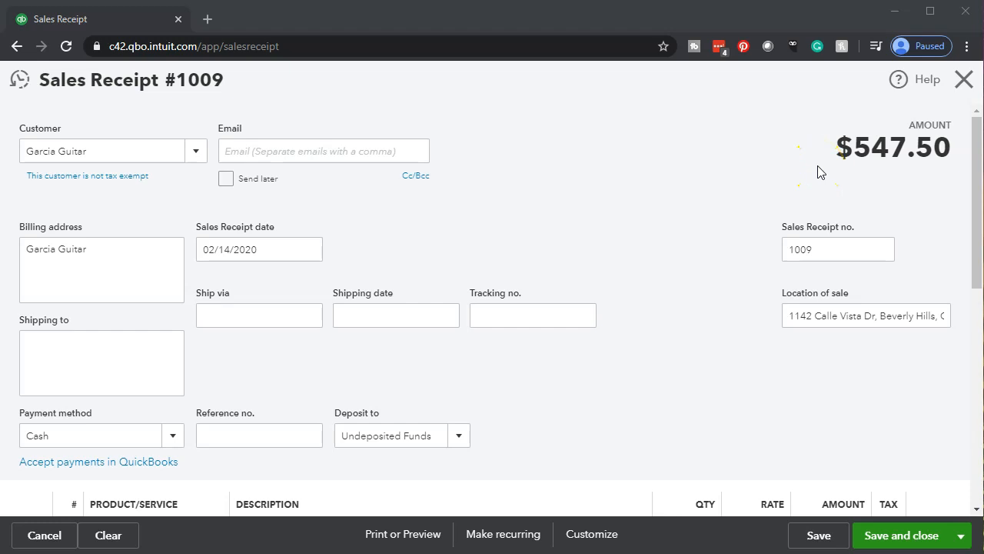
{"action": "scroll", "coordinate": [715, 210], "scroll_direction": "down", "scroll_amount": 3}
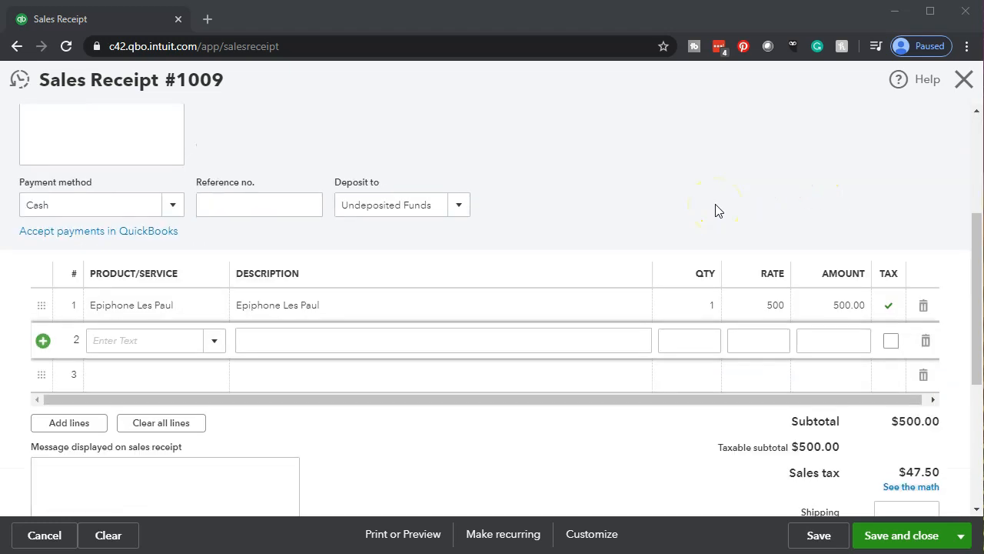
{"action": "scroll", "coordinate": [716, 210], "scroll_direction": "down", "scroll_amount": 1}
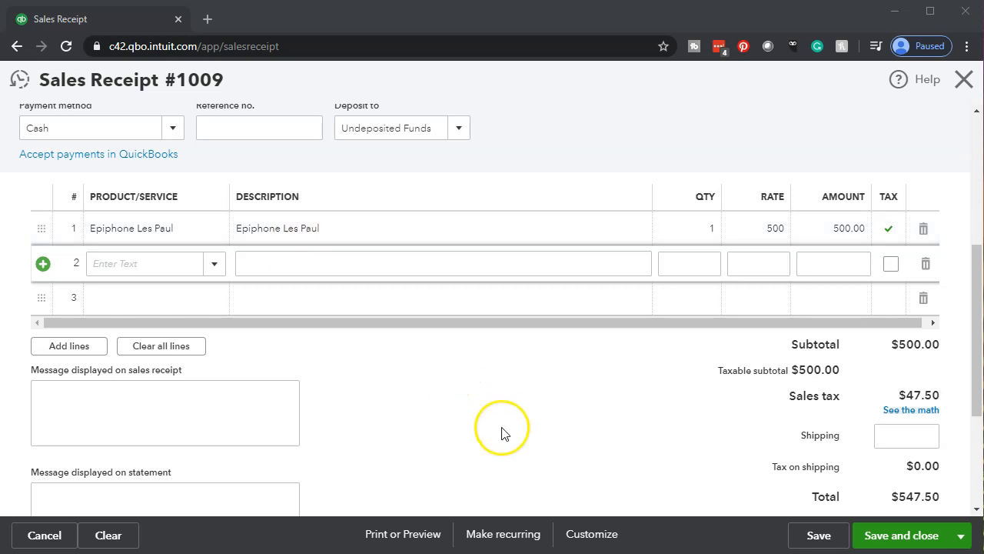
{"action": "scroll", "coordinate": [501, 433], "scroll_direction": "down", "scroll_amount": 2}
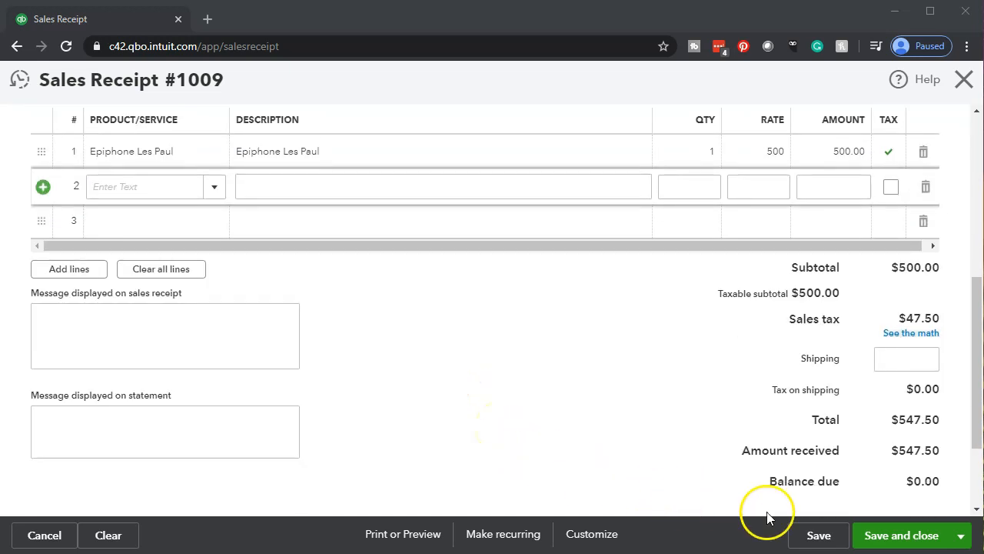
{"action": "left_click", "coordinate": [904, 534]}
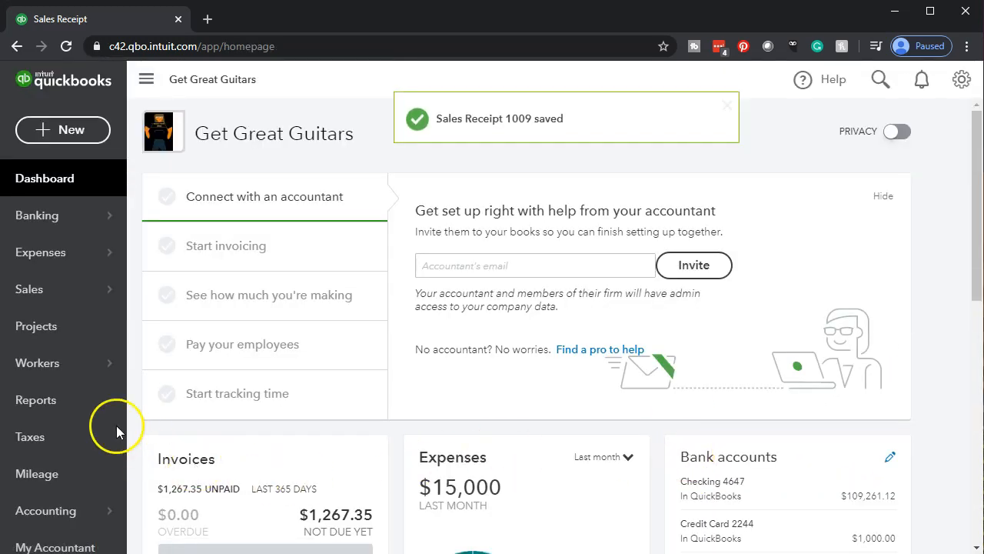
Step: Find the standard Trial Balance report by name and open it
{"action": "left_click", "coordinate": [60, 404]}
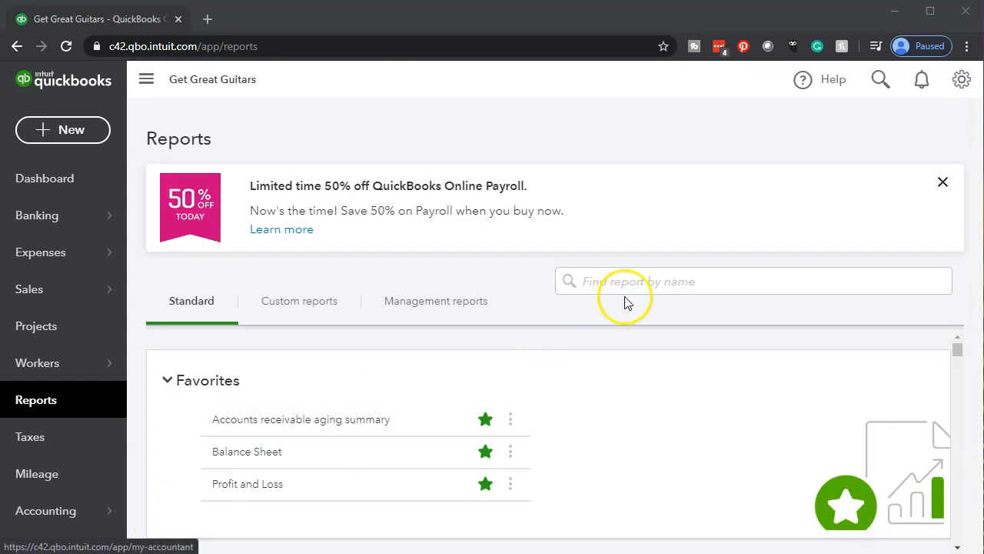
{"action": "left_click", "coordinate": [634, 283]}
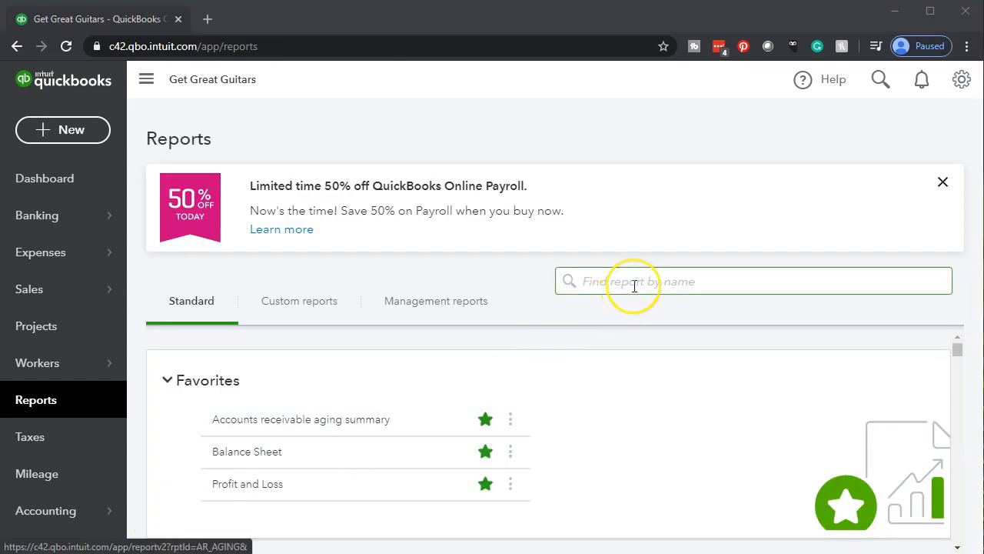
{"action": "type", "text": "T"}
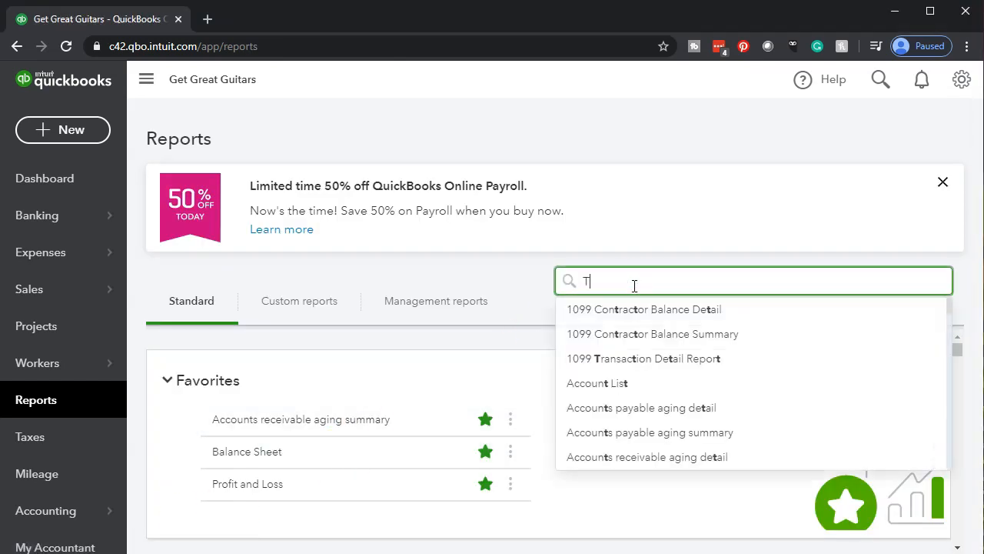
{"action": "type", "text": "ria"}
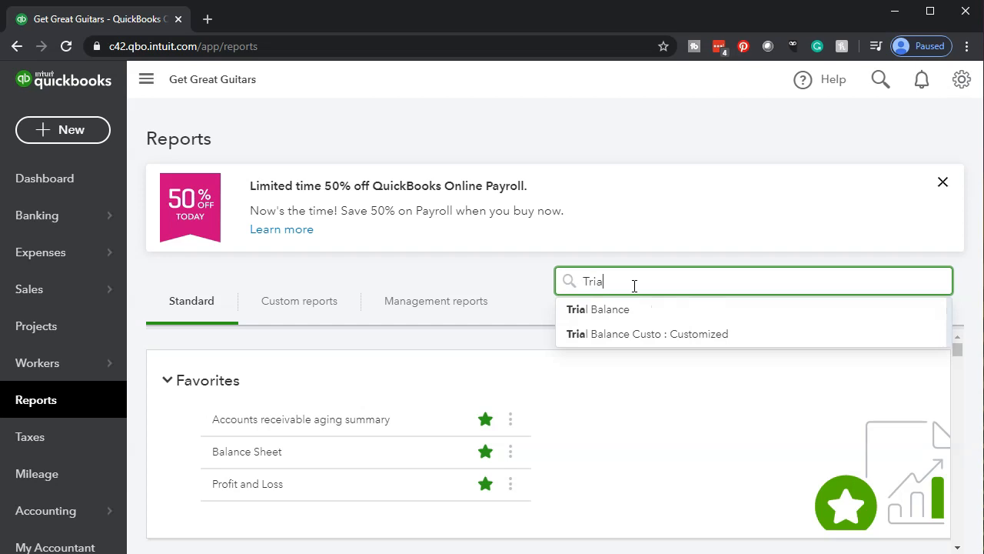
{"action": "key", "text": "Down"}
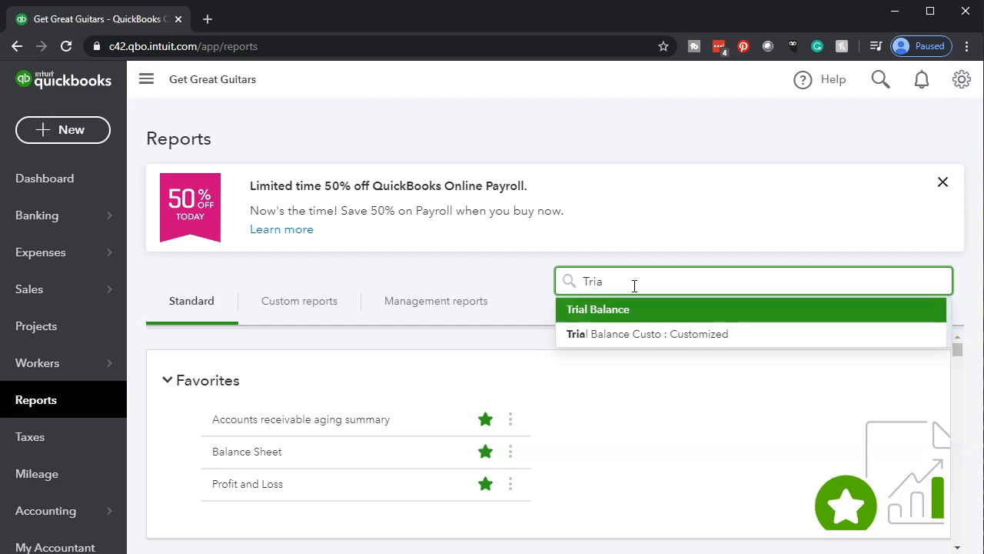
{"action": "left_click", "coordinate": [608, 316]}
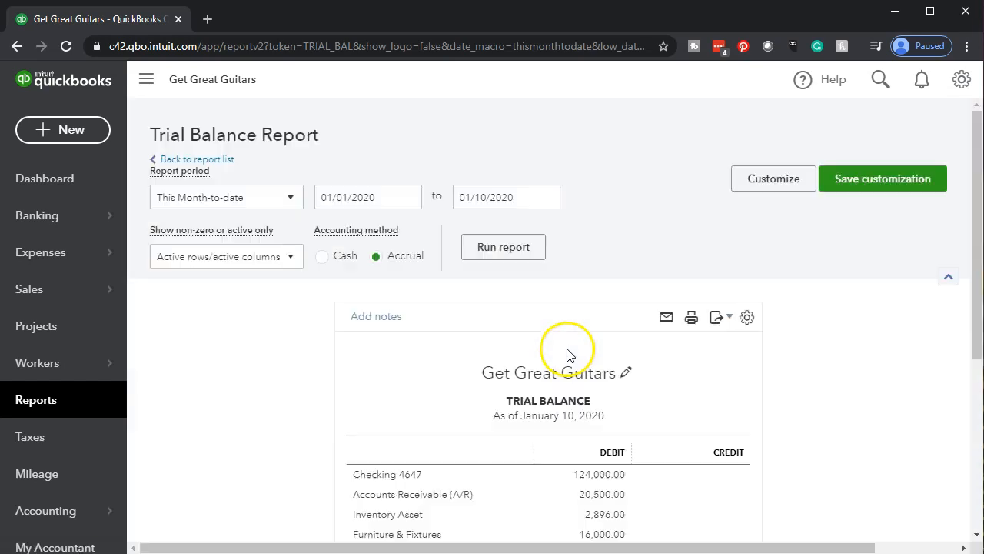
Step: Set the Trial Balance report period to 01/01/2020 through 12/31/2020 and run the report
{"action": "scroll", "coordinate": [568, 359], "scroll_direction": "down", "scroll_amount": 3}
{"action": "scroll", "coordinate": [300, 273], "scroll_direction": "up", "scroll_amount": 3}
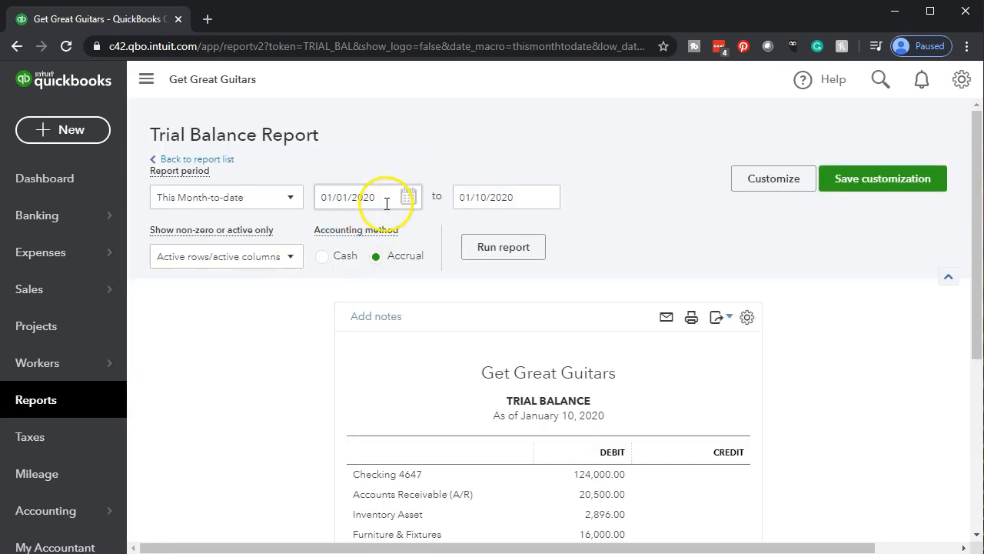
{"action": "left_click_drag", "start_coordinate": [387, 201], "coordinate": [262, 174]}
{"action": "type", "text": "01/01/2020"}
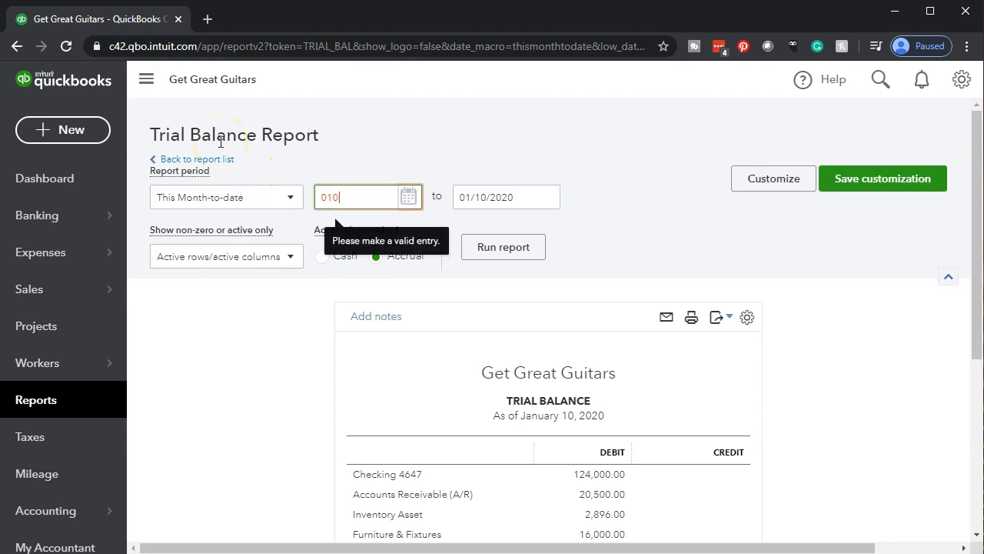
{"action": "key", "text": "Tab"}
{"action": "type", "text": "12/31/2020"}
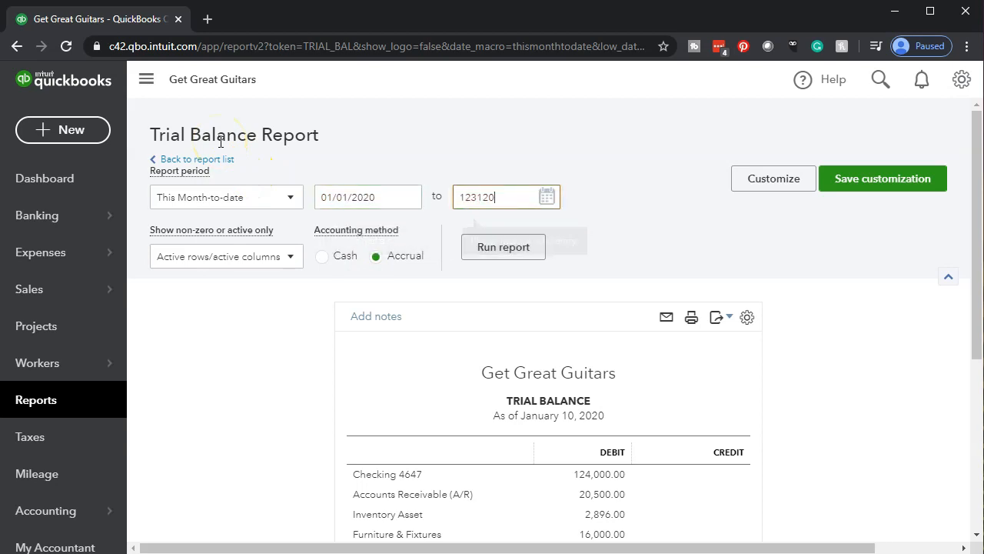
{"action": "key", "text": "Tab"}
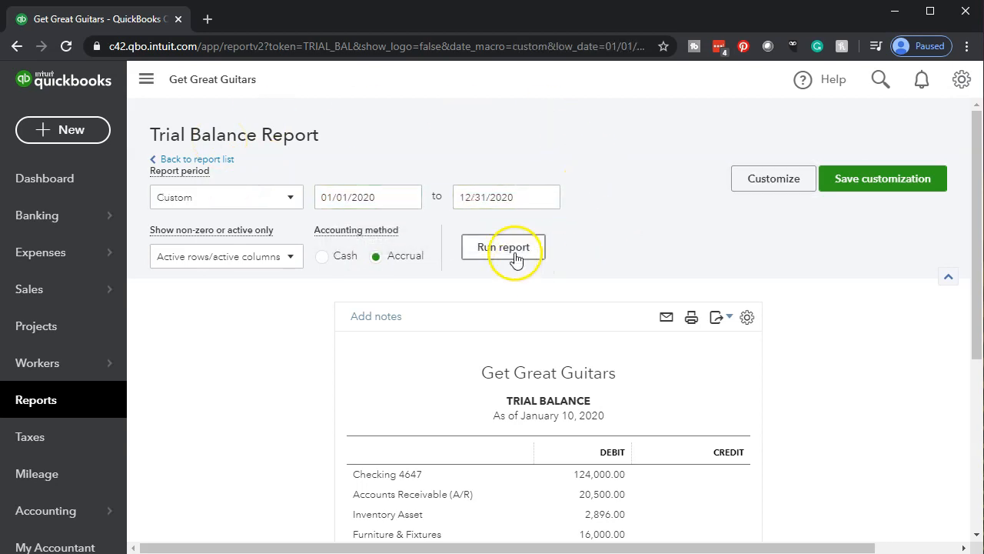
{"action": "left_click", "coordinate": [515, 260]}
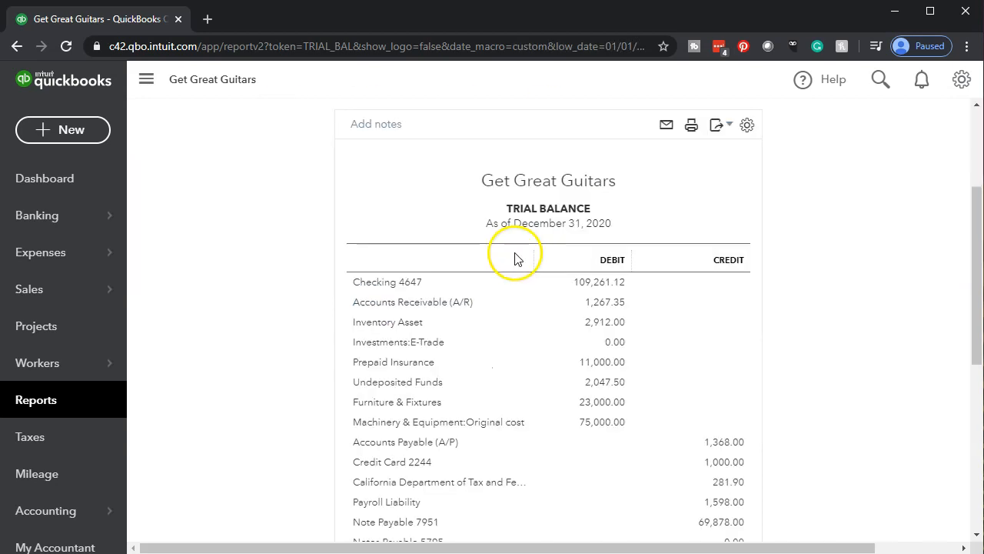
Step: Duplicate the browser tab holding the Trial Balance and enlarge the copy's page to 125%
{"action": "right_click", "coordinate": [116, 22]}
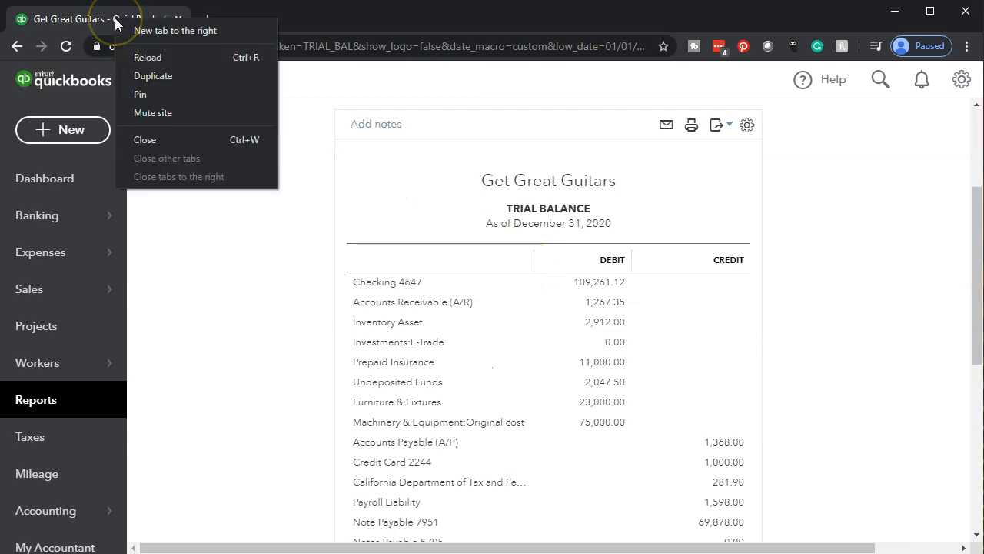
{"action": "left_click", "coordinate": [133, 76]}
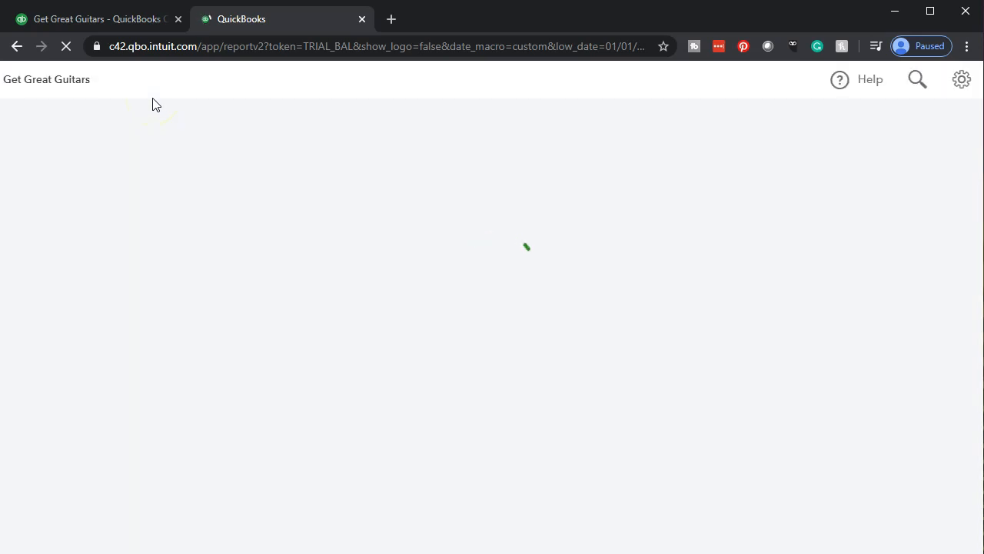
{"action": "left_click", "coordinate": [144, 86]}
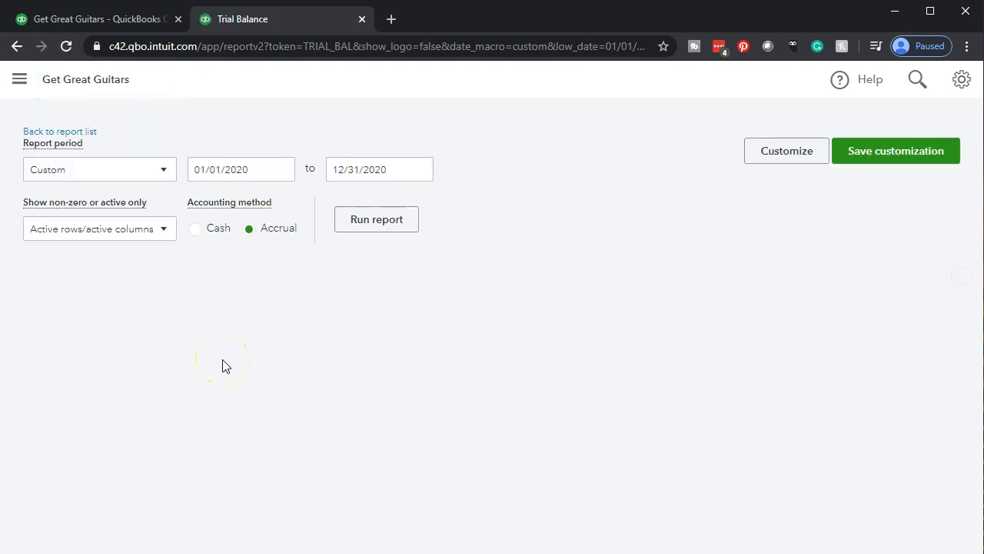
{"action": "key", "text": "ctrl+plus"}
{"action": "key", "text": "ctrl+plus"}
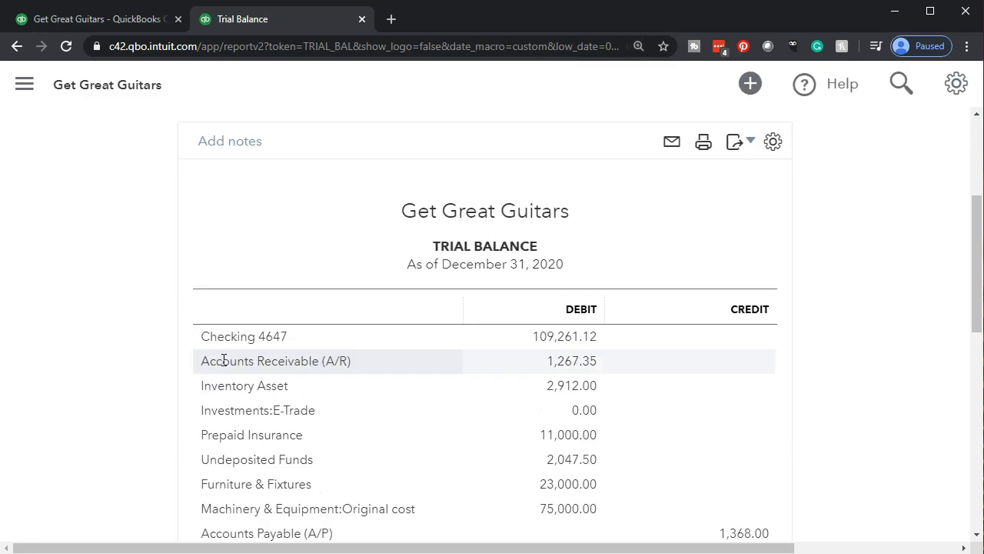
{"action": "key", "text": "ctrl+minus"}
{"action": "key", "text": "ctrl+plus"}
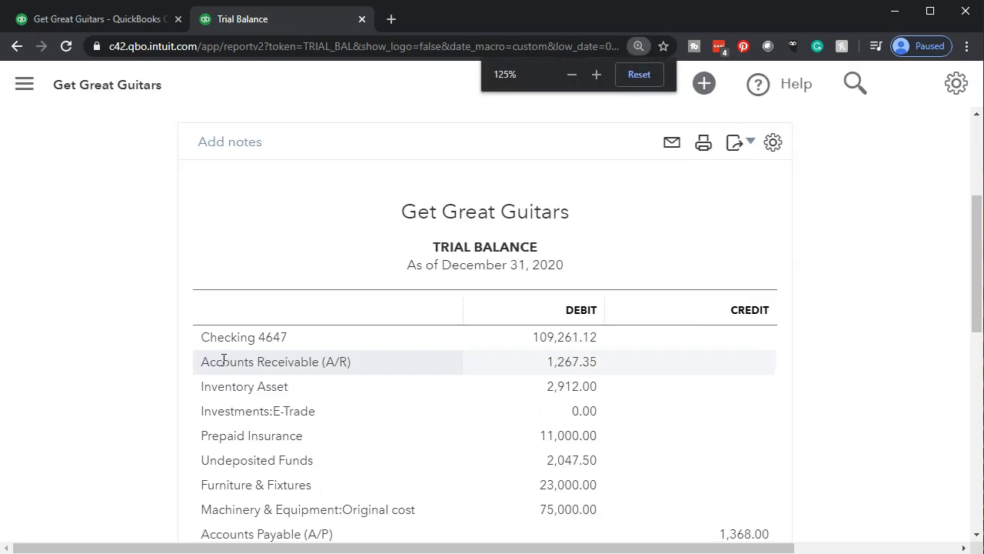
{"action": "left_click", "coordinate": [170, 364]}
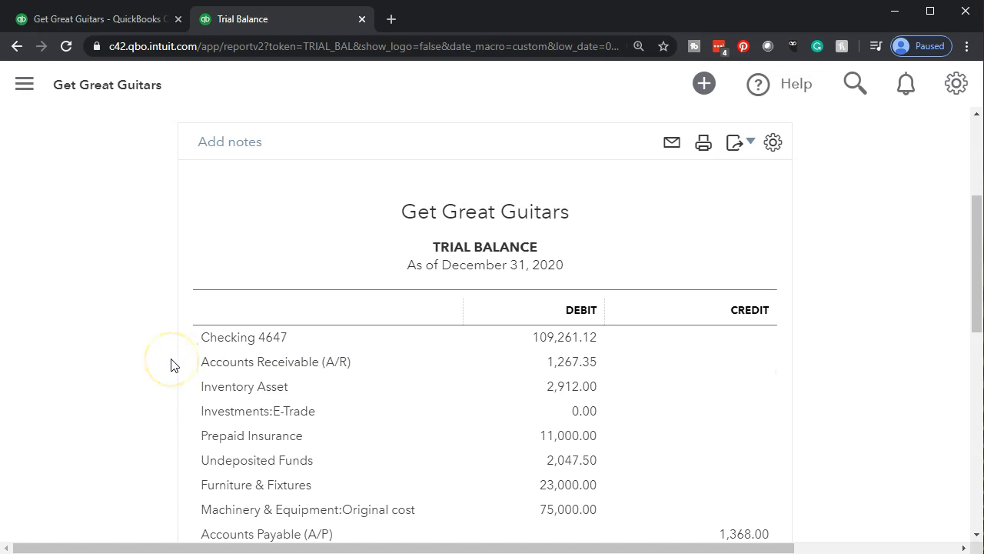
Step: Examine the Undeposited Funds transaction detail for the Garcia Guitar sales receipt and its amount, and return to the Trial Balance
{"action": "scroll", "coordinate": [171, 365], "scroll_direction": "down", "scroll_amount": 1}
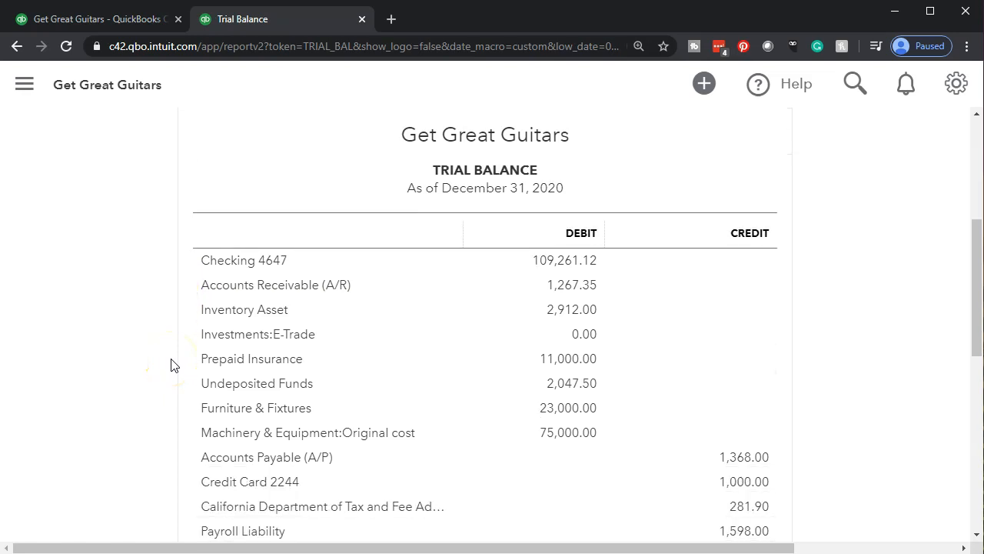
{"action": "left_click", "coordinate": [559, 384]}
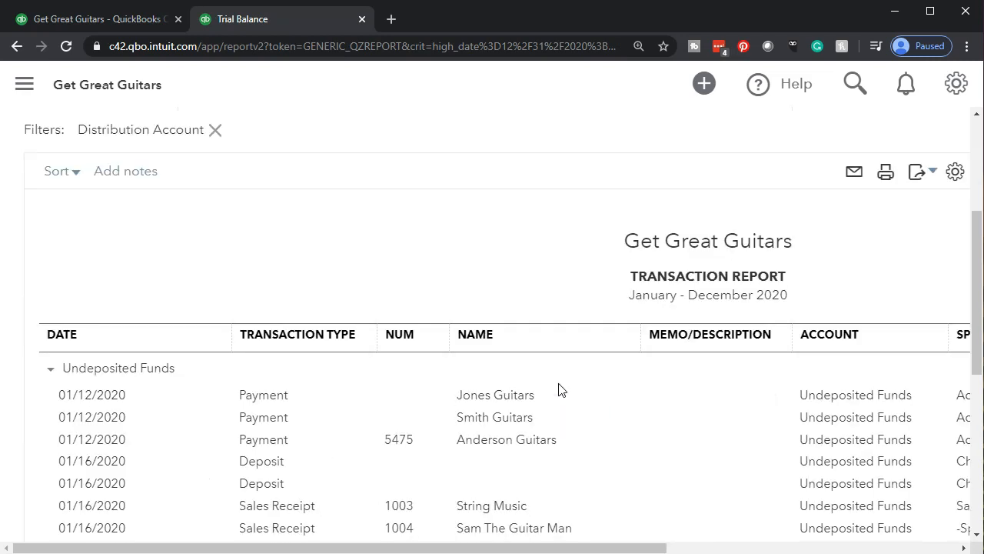
{"action": "scroll", "coordinate": [233, 433], "scroll_direction": "down", "scroll_amount": 5}
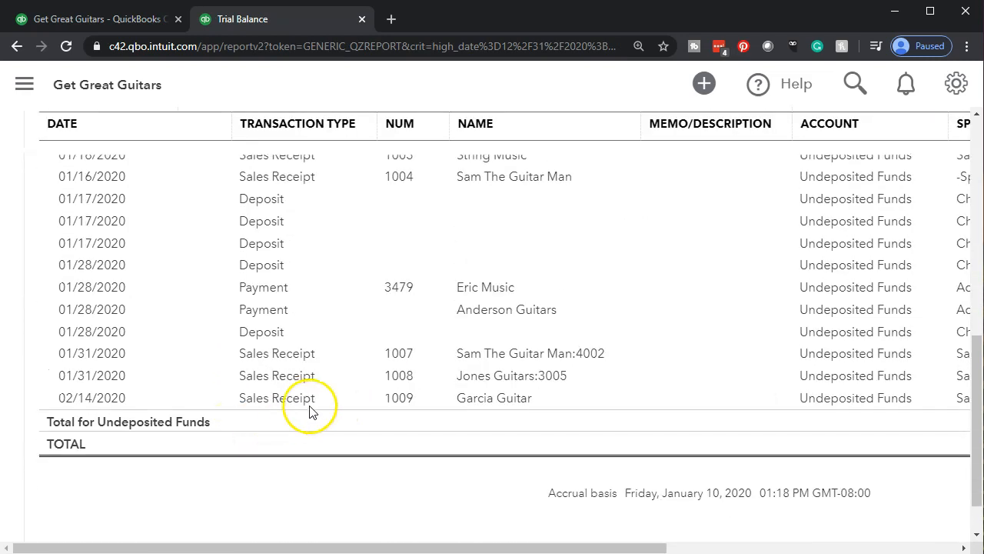
{"action": "left_click_drag", "start_coordinate": [576, 547], "coordinate": [798, 547]}
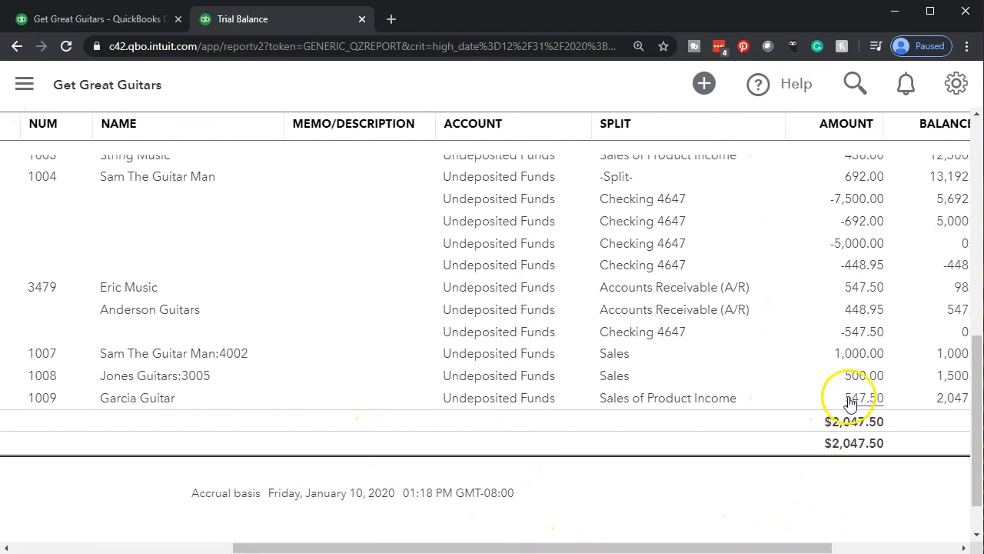
{"action": "left_click_drag", "start_coordinate": [715, 550], "coordinate": [135, 417]}
{"action": "scroll", "coordinate": [123, 385], "scroll_direction": "up", "scroll_amount": 10}
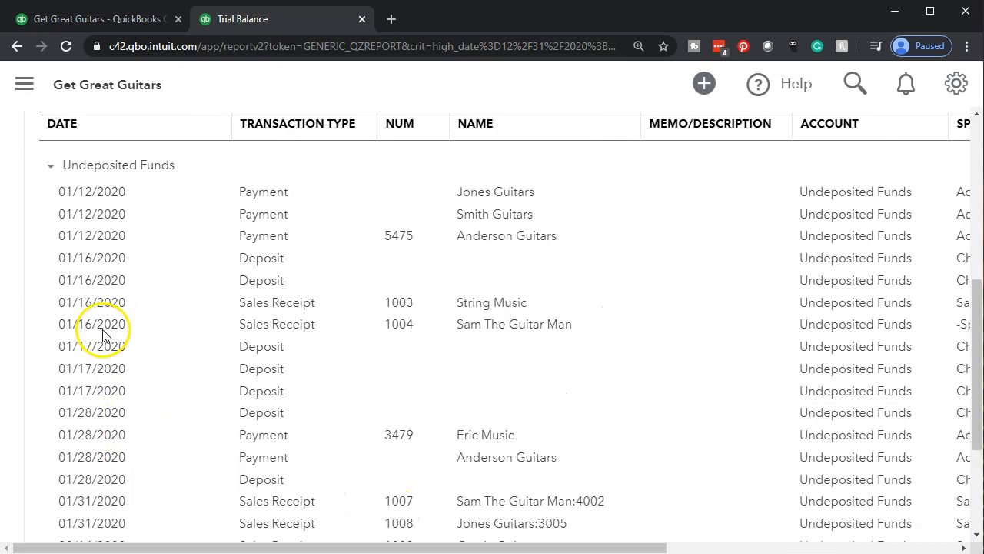
{"action": "left_click", "coordinate": [125, 197]}
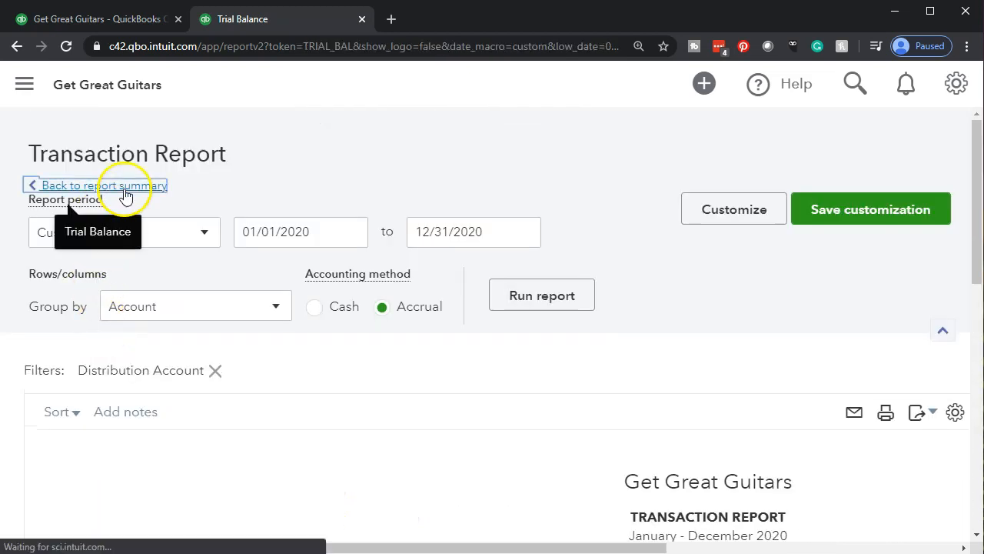
Step: Examine the Sales of Product Income transaction detail for the Garcia Guitar sale and return to the report summary
{"action": "scroll", "coordinate": [125, 196], "scroll_direction": "down", "scroll_amount": 3}
{"action": "scroll", "coordinate": [164, 335], "scroll_direction": "down", "scroll_amount": 5}
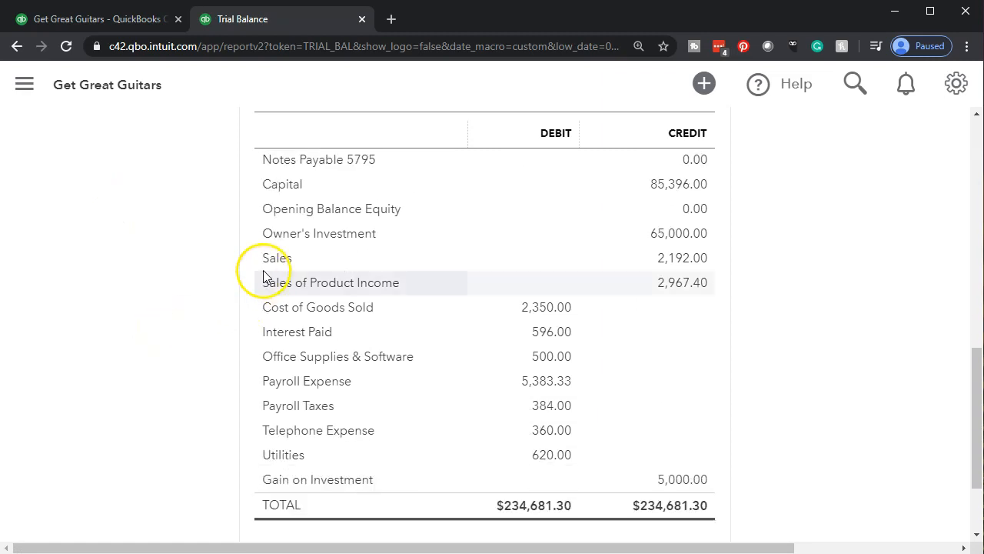
{"action": "left_click", "coordinate": [666, 284]}
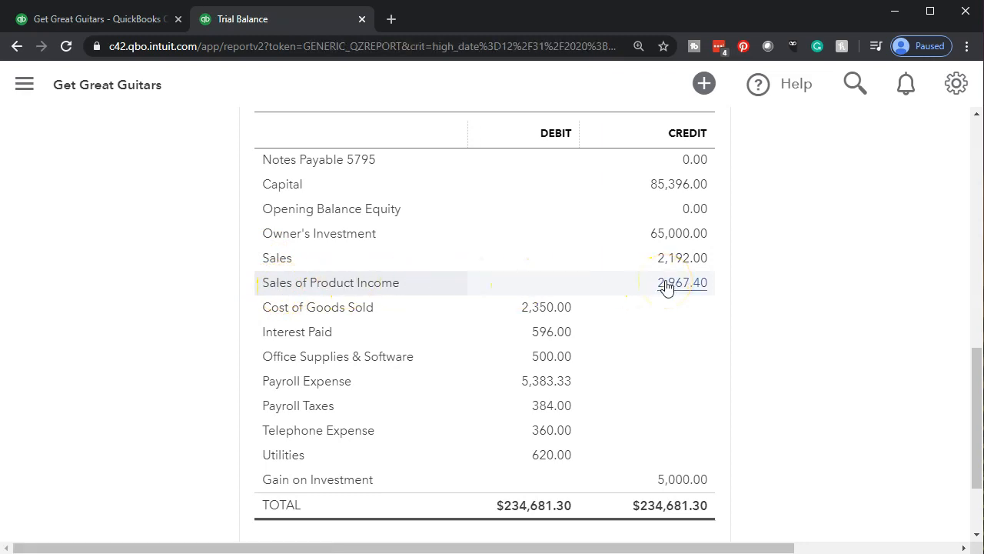
{"action": "scroll", "coordinate": [592, 415], "scroll_direction": "down", "scroll_amount": 2}
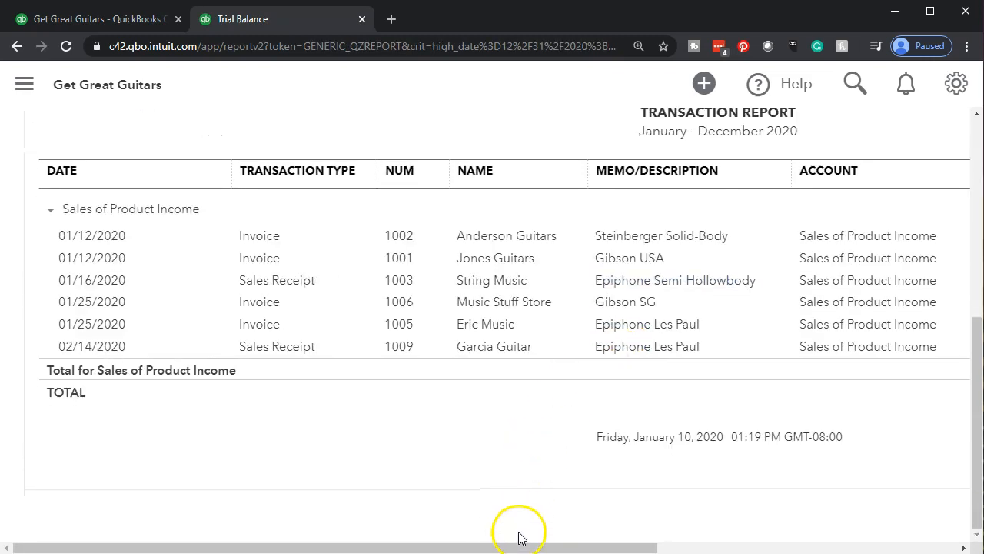
{"action": "mouse_move", "coordinate": [514, 546]}
{"action": "left_mouse_down"}
{"action": "mouse_move", "coordinate": [659, 546]}
{"action": "mouse_move", "coordinate": [767, 531]}
{"action": "mouse_move", "coordinate": [521, 534]}
{"action": "left_mouse_up"}
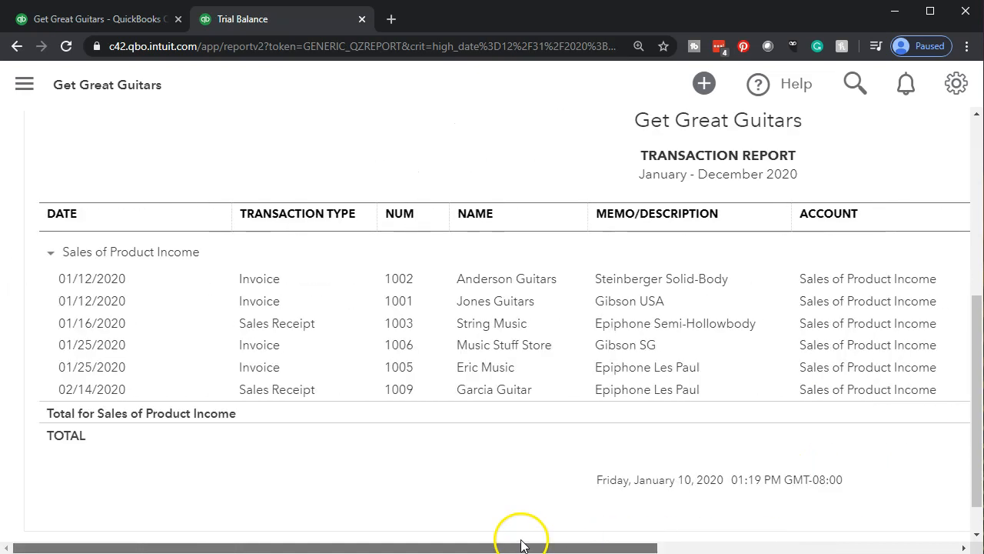
{"action": "scroll", "coordinate": [164, 444], "scroll_direction": "up", "scroll_amount": 5}
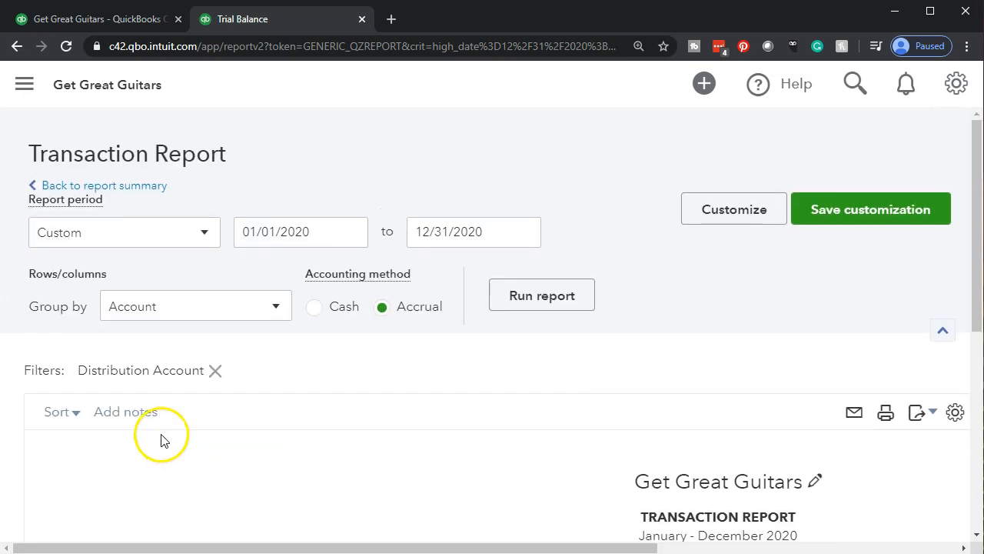
{"action": "left_click", "coordinate": [138, 191]}
Step: Drill into the Inventory Asset balance on the Trial Balance and check the amount column for the Garcia Guitar sale
{"action": "scroll", "coordinate": [149, 226], "scroll_direction": "down", "scroll_amount": 10}
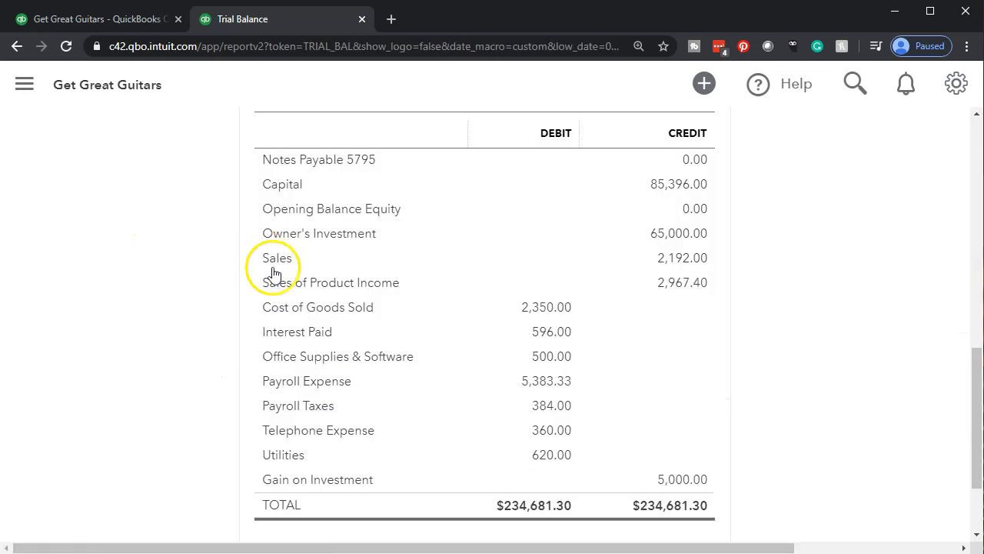
{"action": "scroll", "coordinate": [324, 299], "scroll_direction": "up", "scroll_amount": 5}
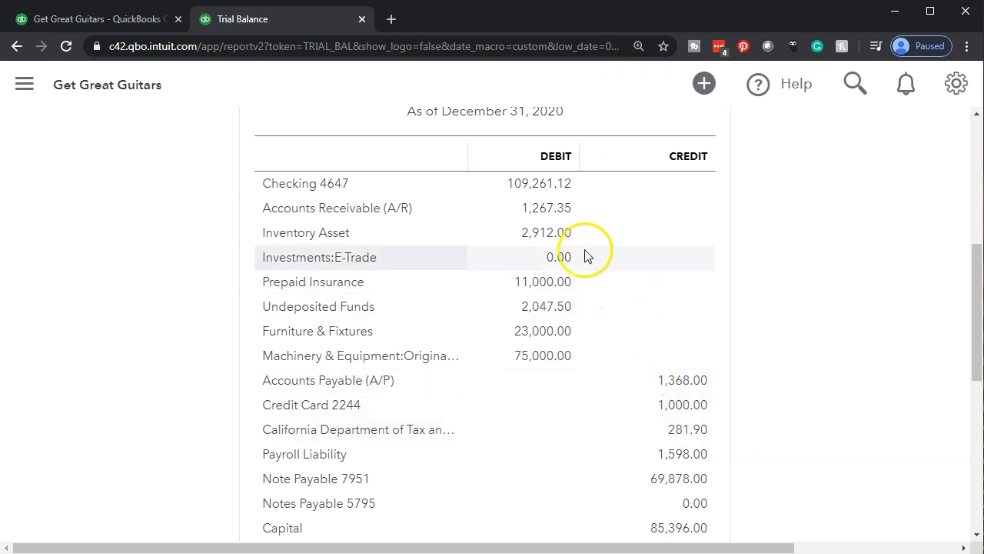
{"action": "left_click", "coordinate": [557, 234]}
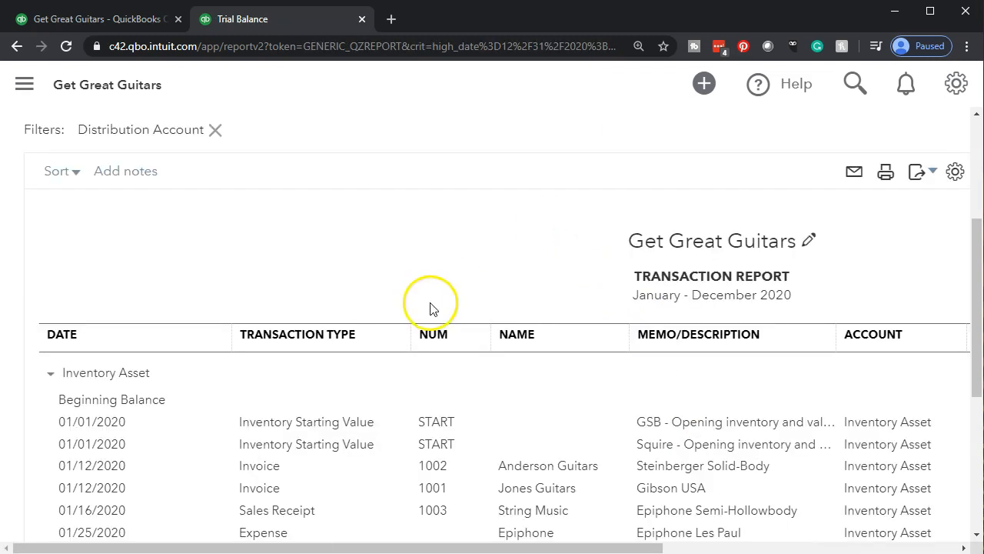
{"action": "scroll", "coordinate": [431, 308], "scroll_direction": "down", "scroll_amount": 5}
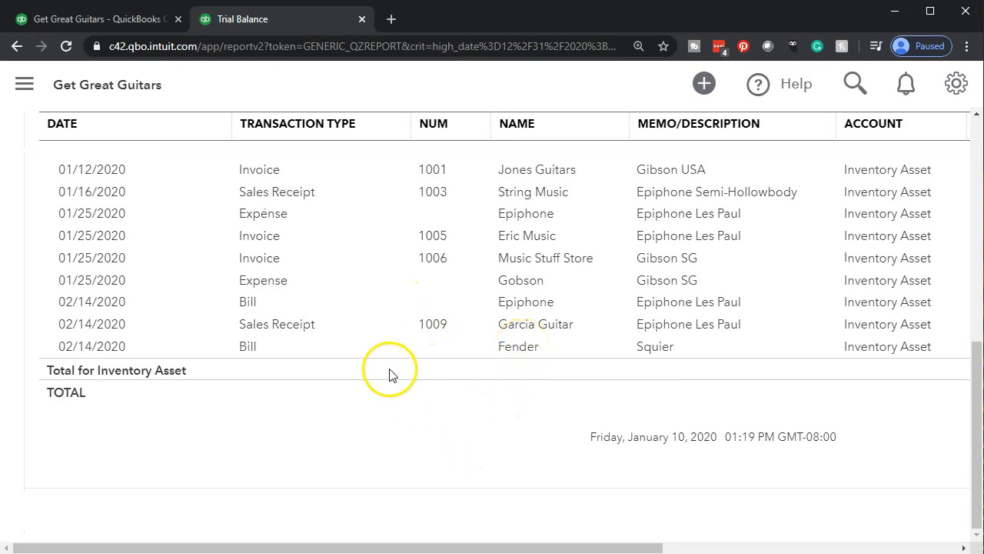
{"action": "left_click_drag", "start_coordinate": [542, 547], "coordinate": [769, 531]}
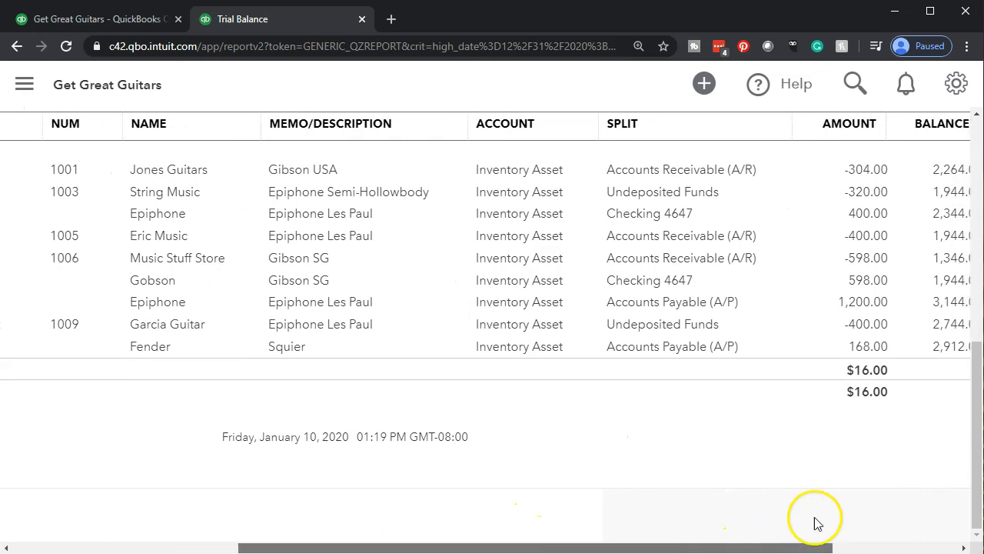
Step: Open the Garcia Guitar sales receipt from the Inventory Asset detail and review its payment method, deposit account and product line
{"action": "left_click", "coordinate": [879, 331]}
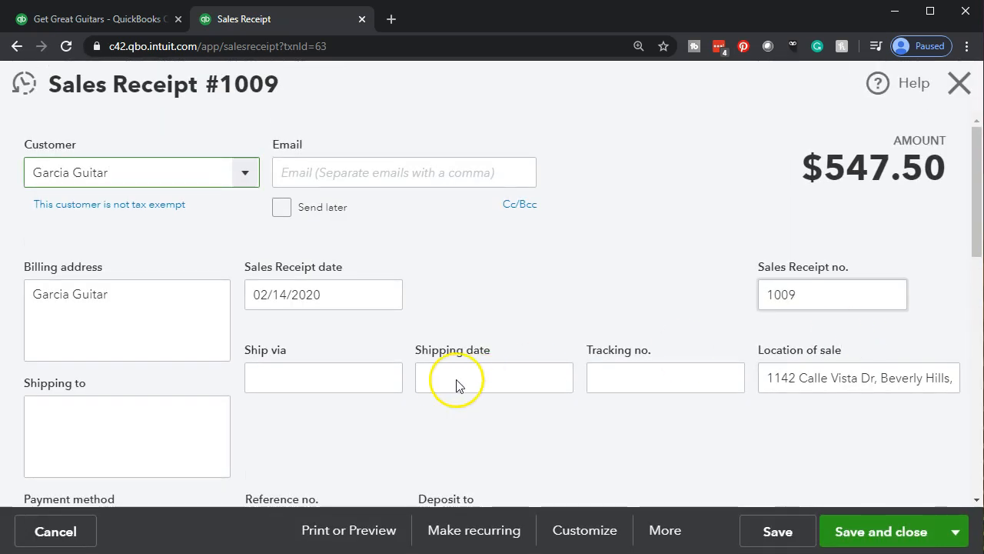
{"action": "scroll", "coordinate": [466, 331], "scroll_direction": "down", "scroll_amount": 1}
{"action": "scroll", "coordinate": [465, 331], "scroll_direction": "down", "scroll_amount": 2}
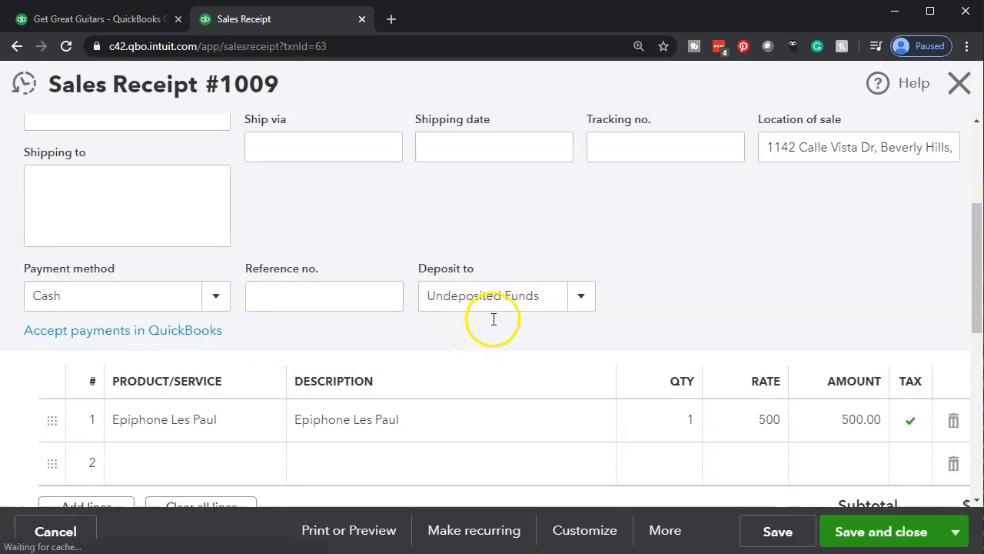
Step: Review the Garcia Guitar sales receipt's subtotal, sales tax and total, close the receipt and return to the Trial Balance summary
{"action": "scroll", "coordinate": [493, 319], "scroll_direction": "down", "scroll_amount": 2}
{"action": "key", "text": "ctrl+minus"}
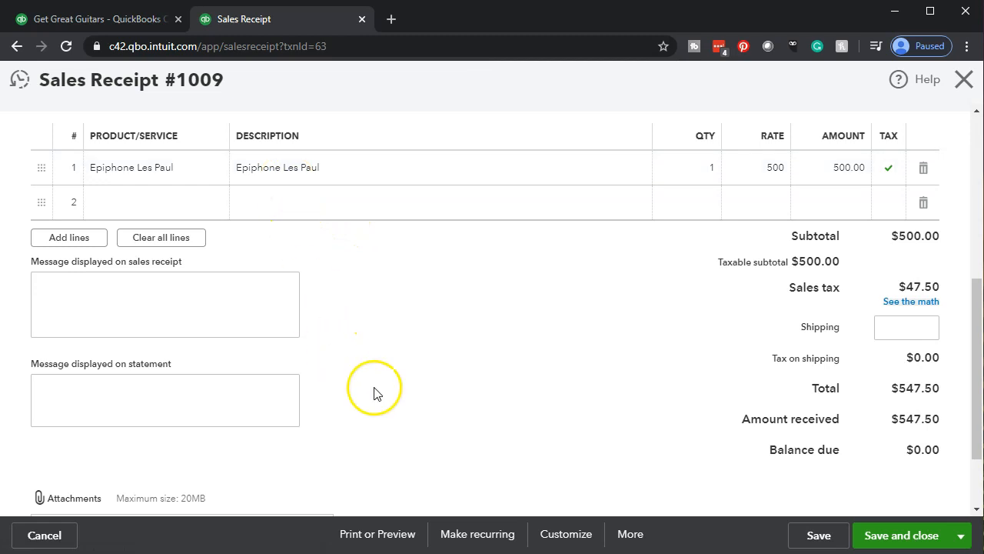
{"action": "scroll", "coordinate": [376, 394], "scroll_direction": "up", "scroll_amount": 5}
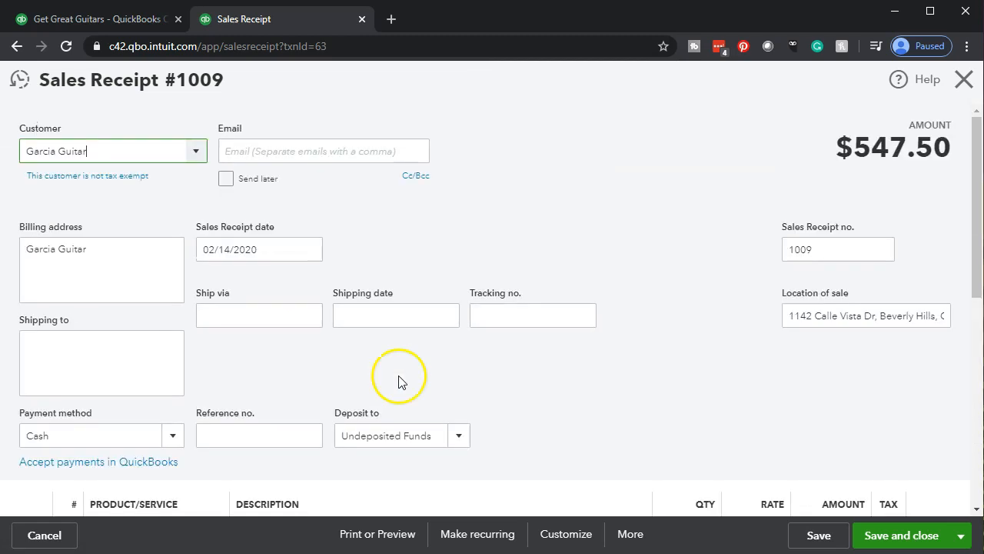
{"action": "left_click", "coordinate": [964, 79]}
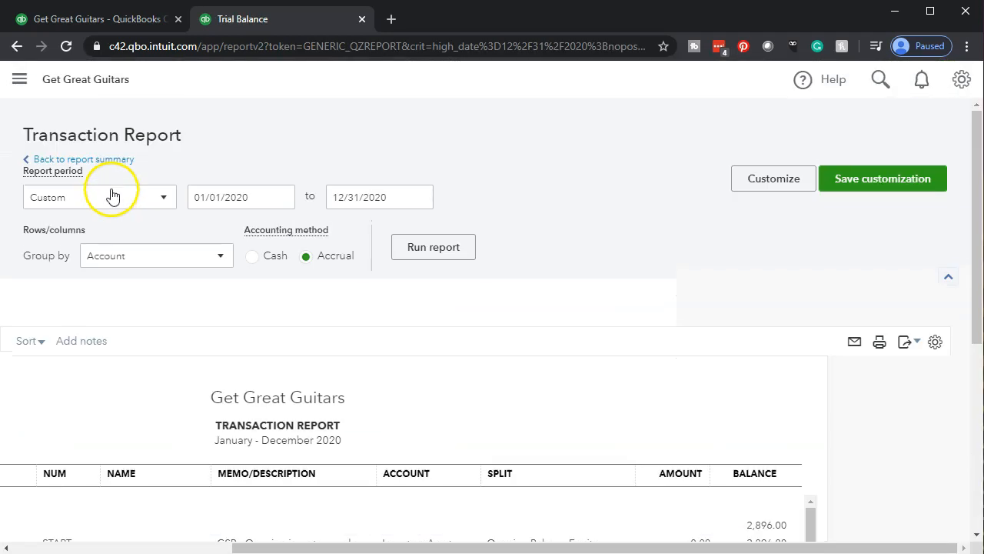
{"action": "left_click", "coordinate": [107, 161]}
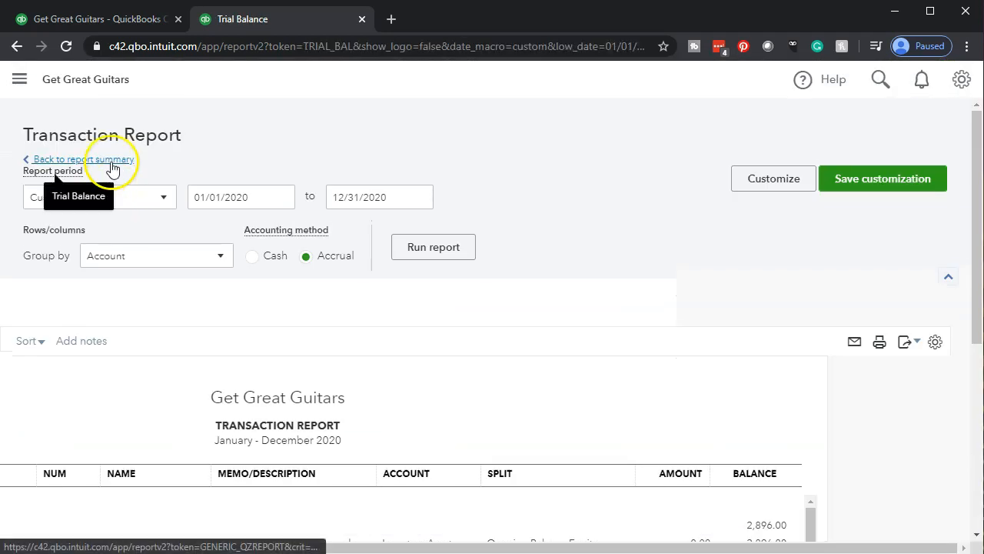
Step: Drill into the Cost of Goods Sold balance on the Trial Balance and check the amount for the Garcia Guitar sale
{"action": "scroll", "coordinate": [205, 382], "scroll_direction": "down", "scroll_amount": 4}
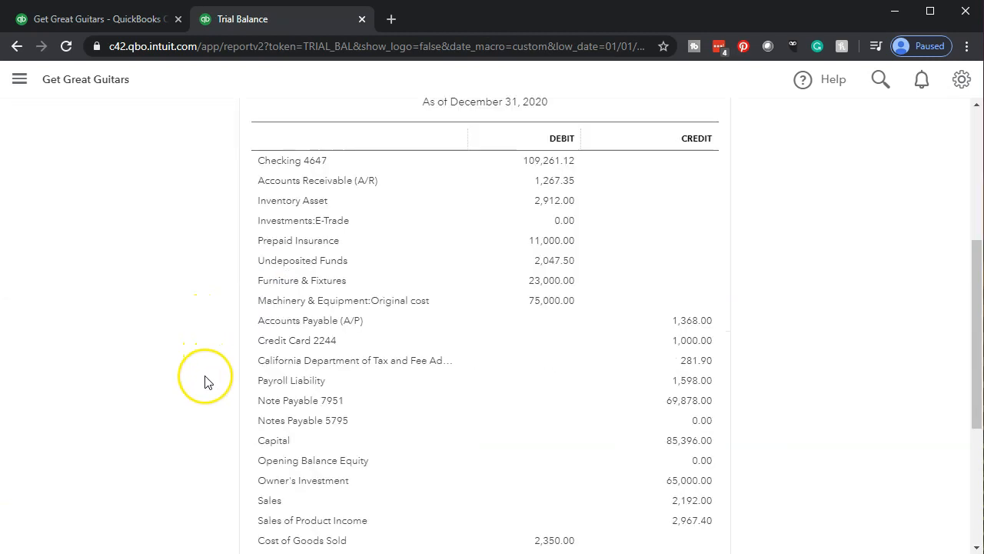
{"action": "key", "text": "ctrl+plus"}
{"action": "key", "text": "ctrl+plus"}
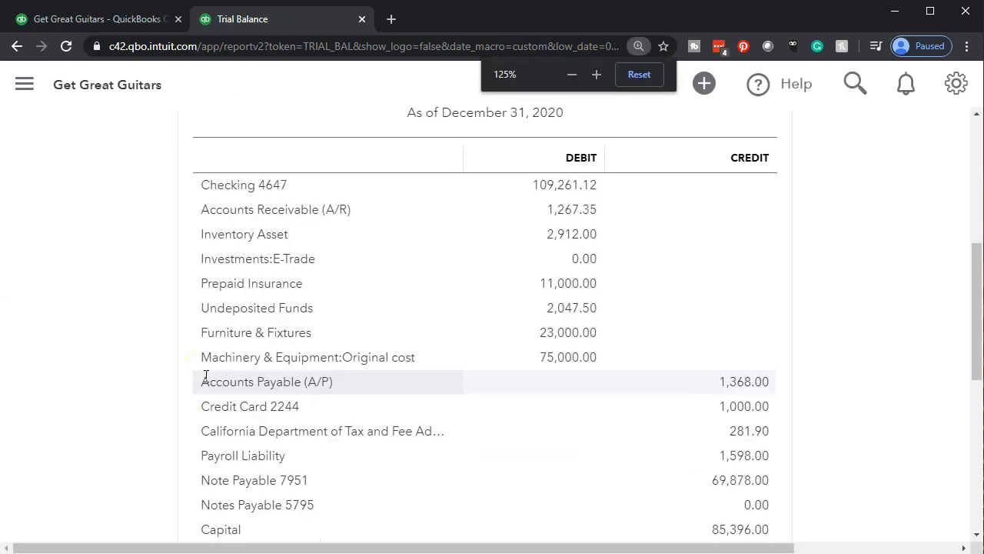
{"action": "key", "text": "ctrl+minus"}
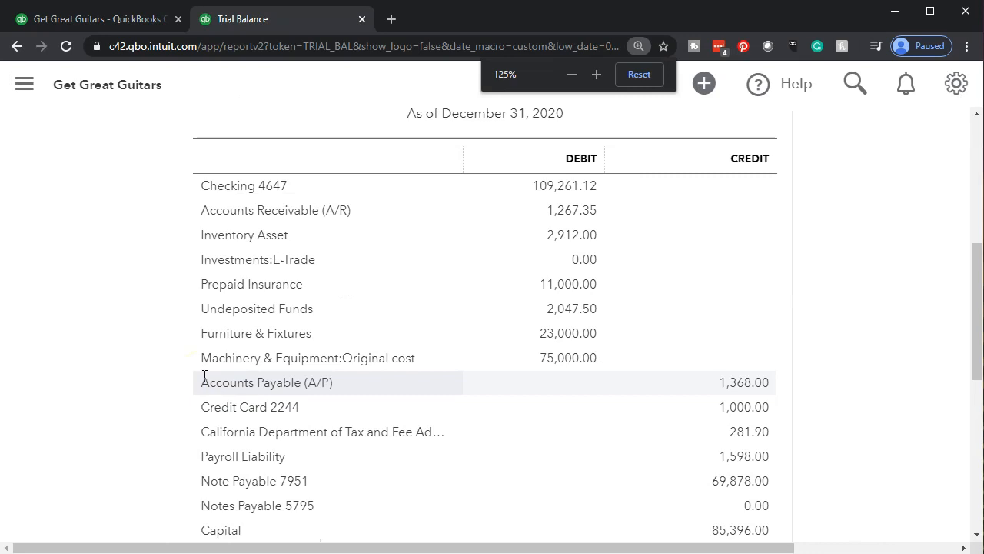
{"action": "left_click", "coordinate": [148, 401]}
{"action": "scroll", "coordinate": [147, 401], "scroll_direction": "down", "scroll_amount": 5}
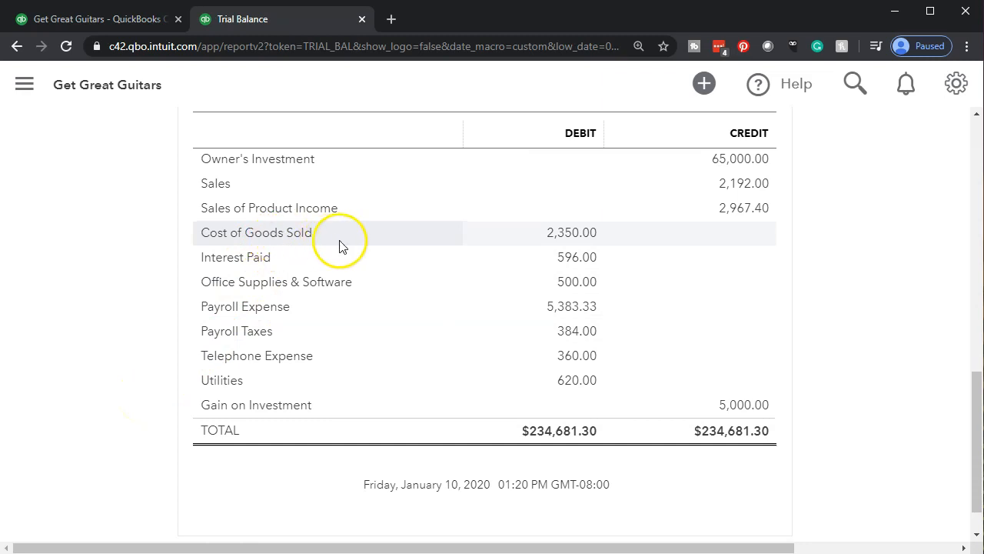
{"action": "left_click", "coordinate": [565, 232]}
{"action": "scroll", "coordinate": [564, 338], "scroll_direction": "down", "scroll_amount": 2}
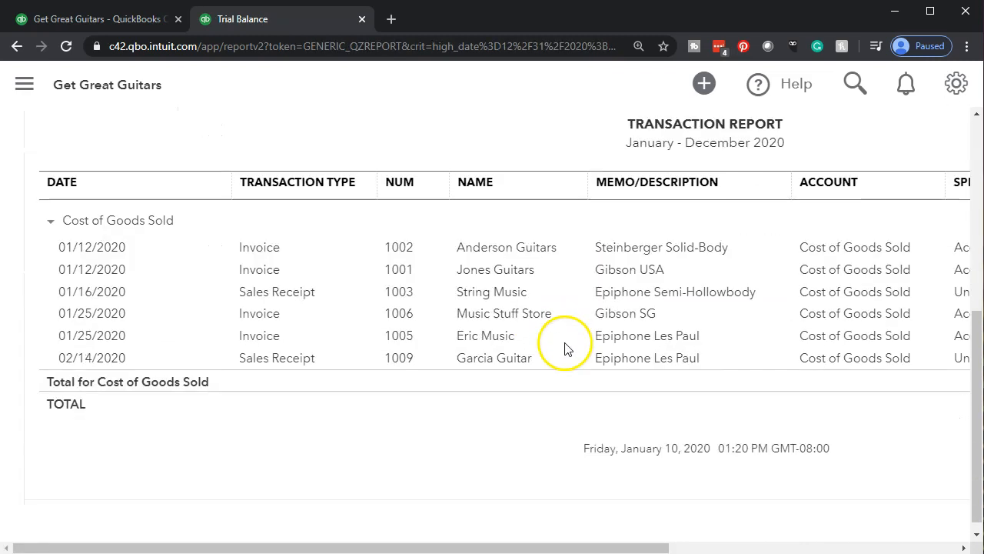
{"action": "left_click_drag", "start_coordinate": [572, 548], "coordinate": [795, 546]}
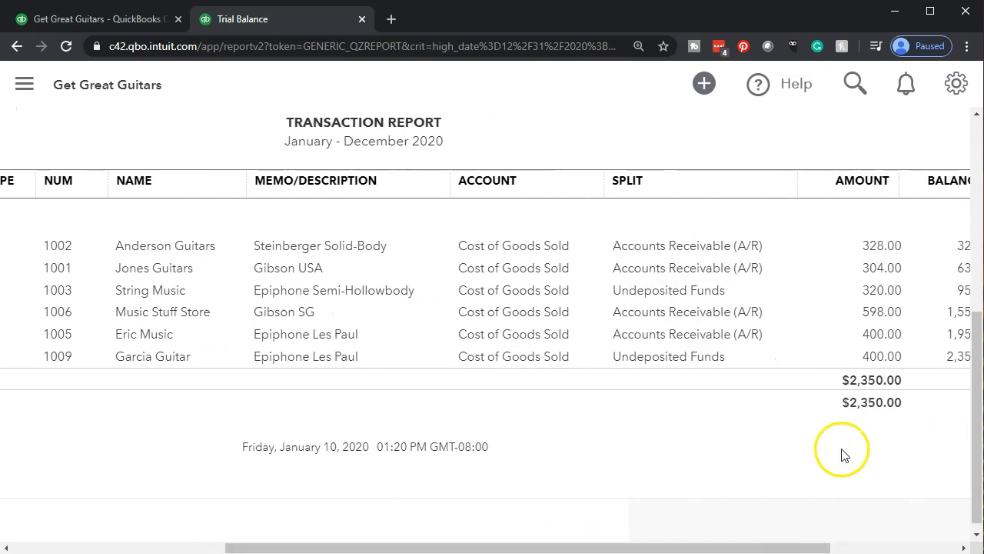
Step: Return from the Cost of Goods Sold detail to the Trial Balance and review its totals and account balances
{"action": "left_click_drag", "start_coordinate": [795, 546], "coordinate": [500, 540]}
{"action": "scroll", "coordinate": [176, 395], "scroll_direction": "up", "scroll_amount": 4}
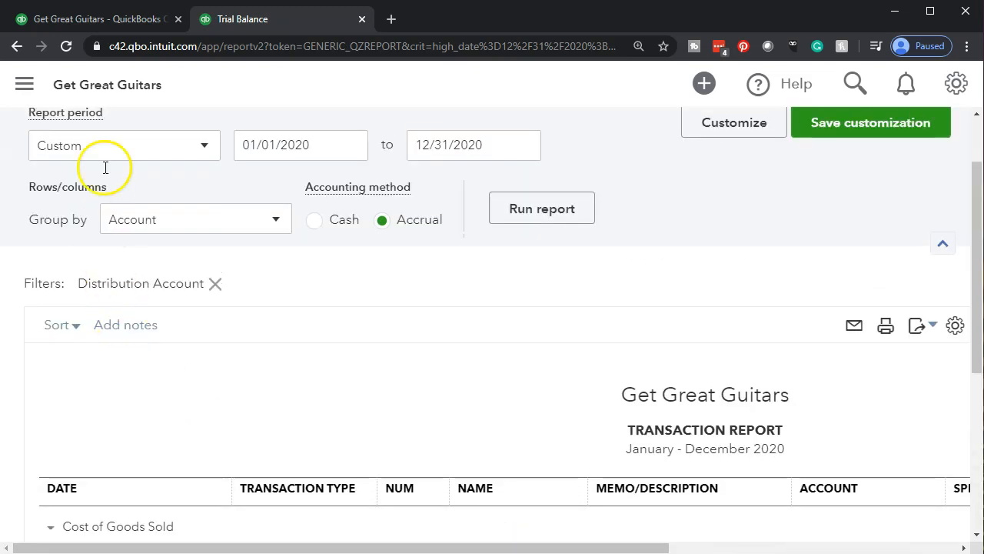
{"action": "scroll", "coordinate": [127, 139], "scroll_direction": "up", "scroll_amount": 1}
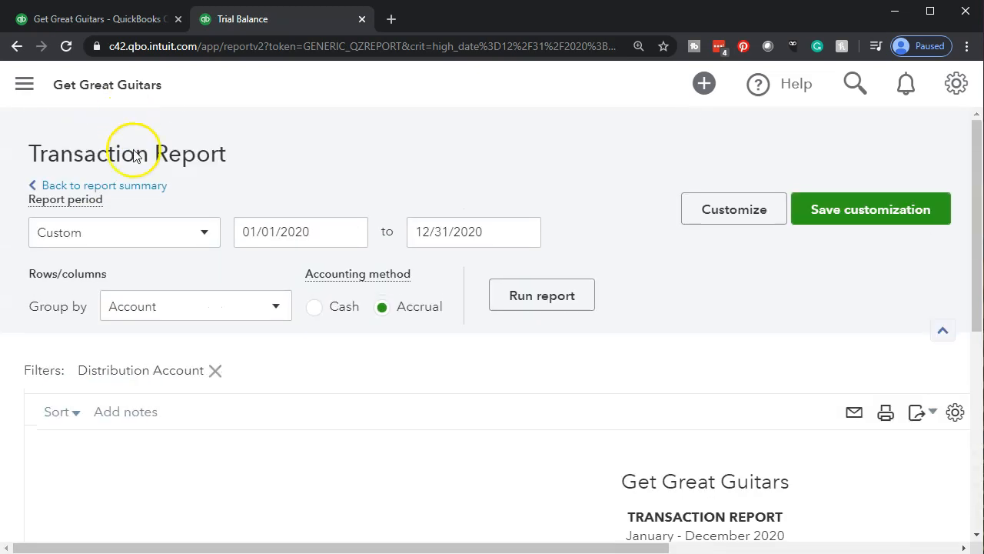
{"action": "left_click", "coordinate": [133, 190]}
{"action": "scroll", "coordinate": [133, 191], "scroll_direction": "down", "scroll_amount": 10}
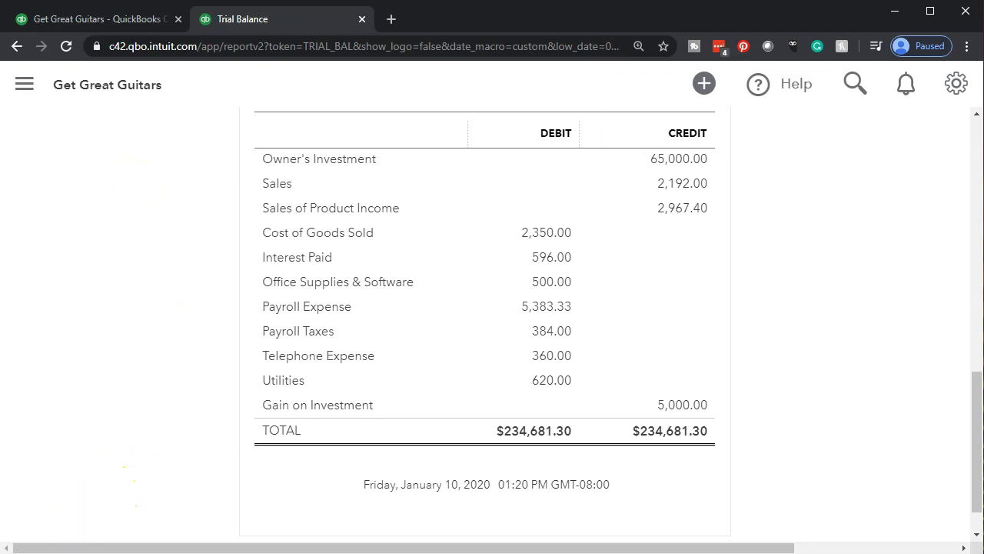
{"action": "scroll", "coordinate": [183, 446], "scroll_direction": "up", "scroll_amount": 6}
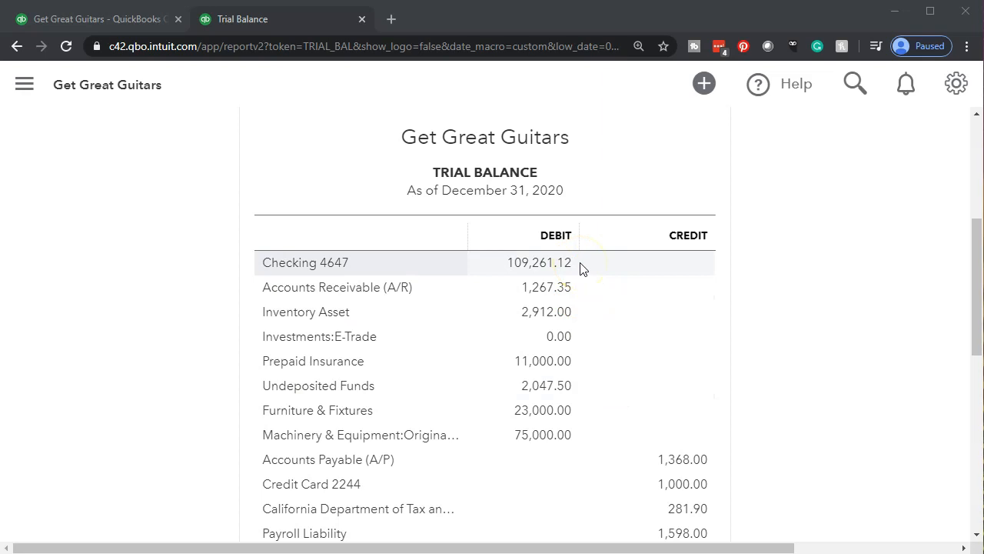
Step: Start a new bank deposit from the other open Get Great Guitars browser page
{"action": "left_click", "coordinate": [107, 24]}
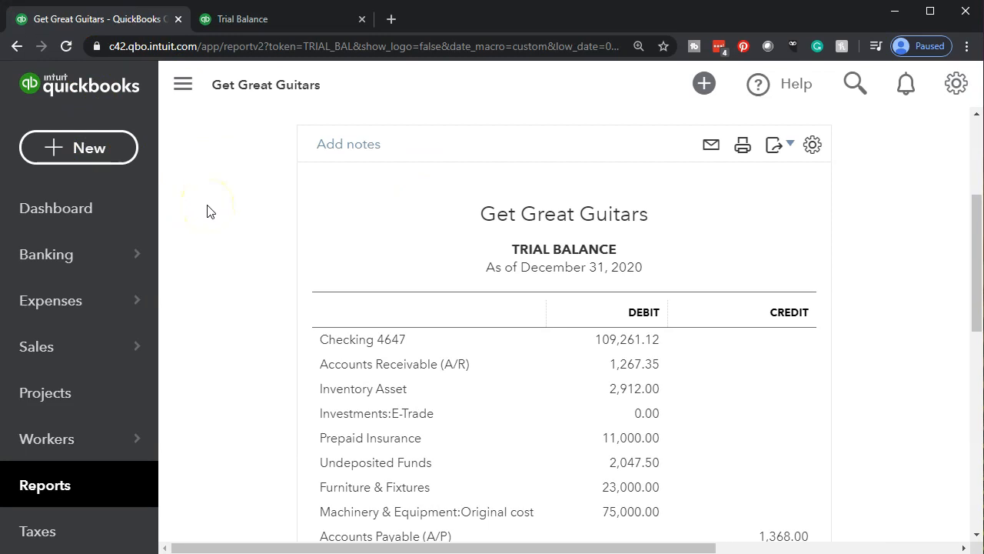
{"action": "key", "text": "ctrl+minus"}
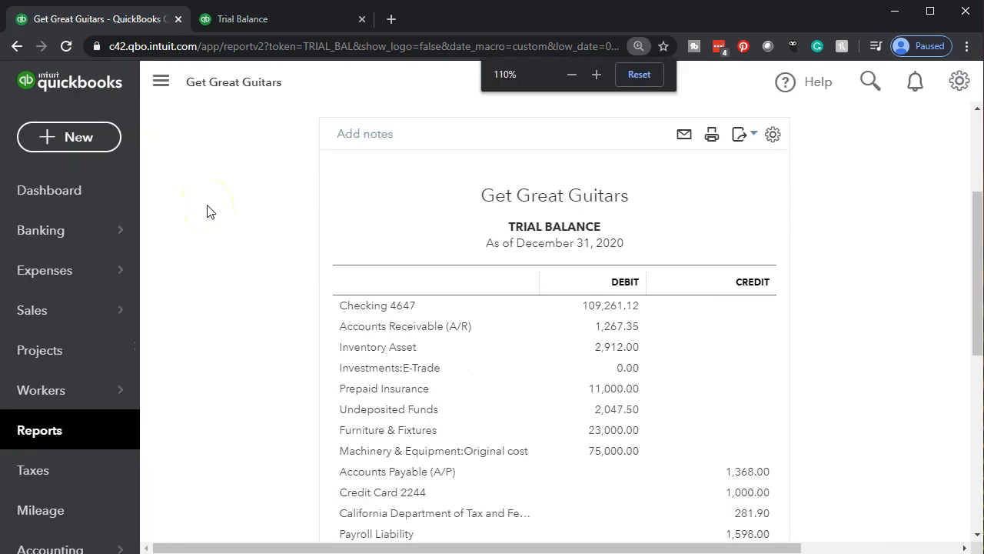
{"action": "key", "text": "ctrl+minus"}
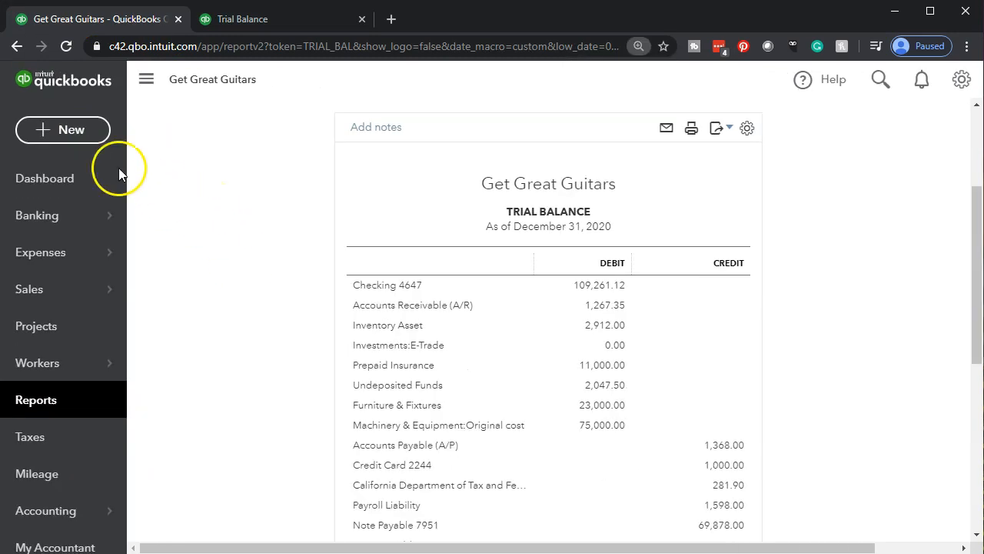
{"action": "left_click", "coordinate": [70, 137]}
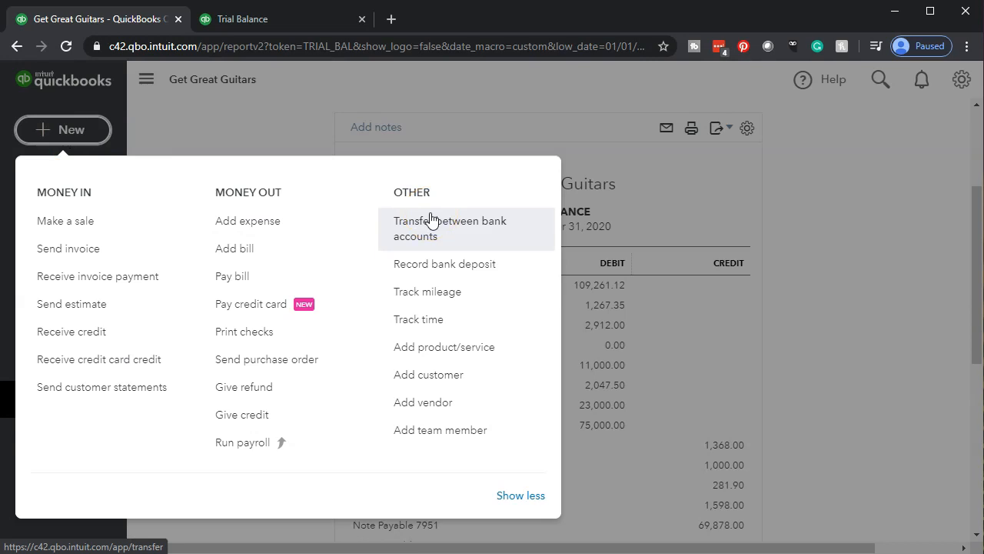
{"action": "left_click", "coordinate": [495, 234]}
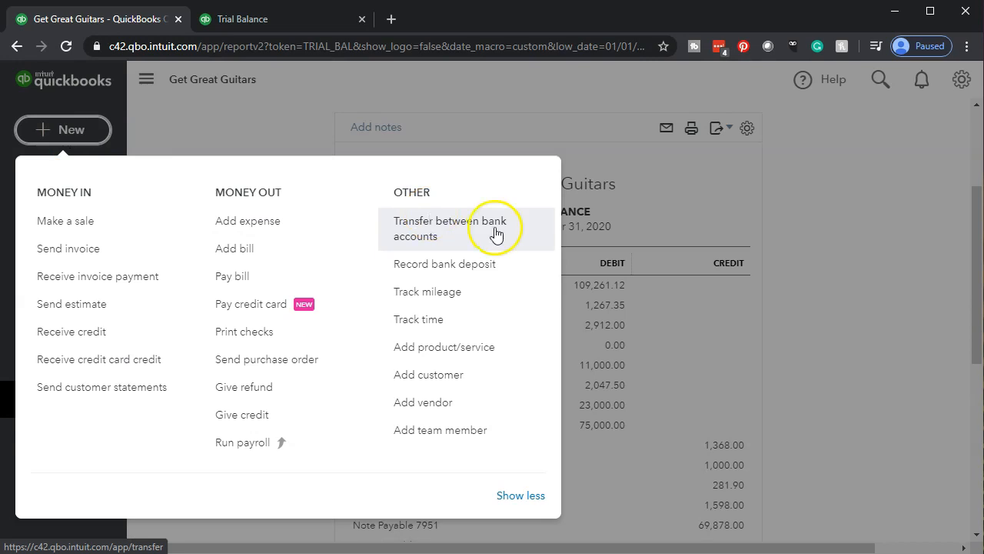
{"action": "left_click", "coordinate": [496, 271]}
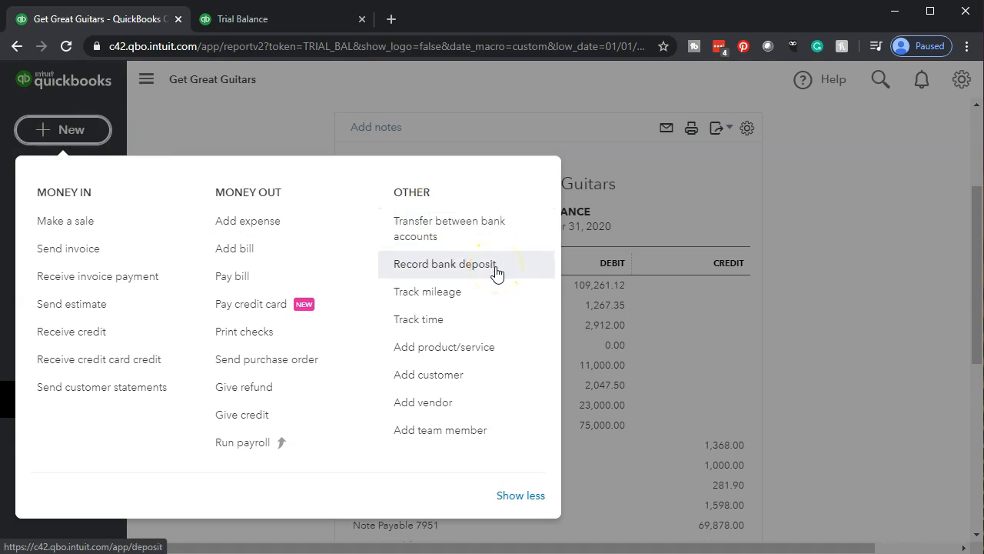
{"action": "left_click", "coordinate": [496, 271]}
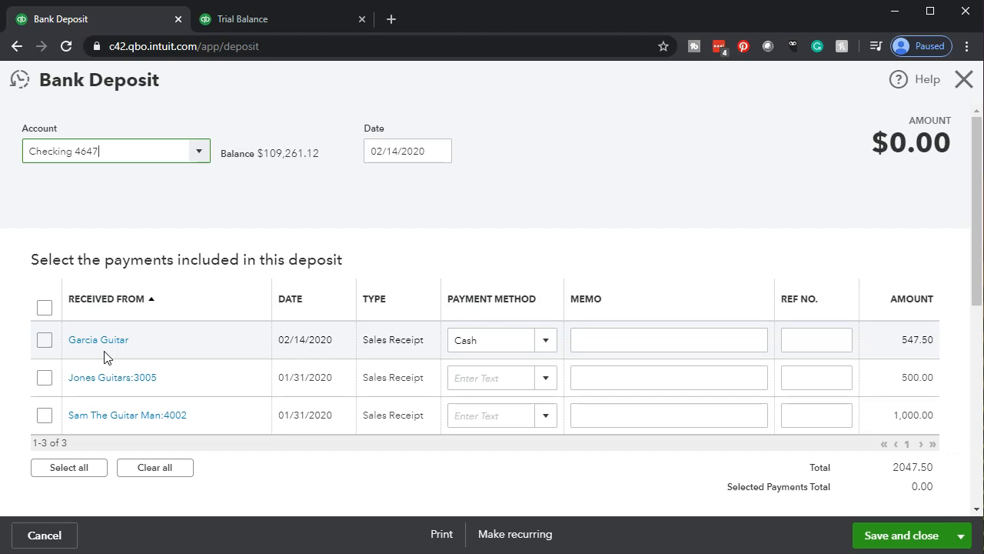
Step: Review the deposit form and include the Garcia Guitar, Jones Guitars and Sam The Guitar Man sales receipts in the deposit
{"action": "scroll", "coordinate": [105, 358], "scroll_direction": "down", "scroll_amount": 3}
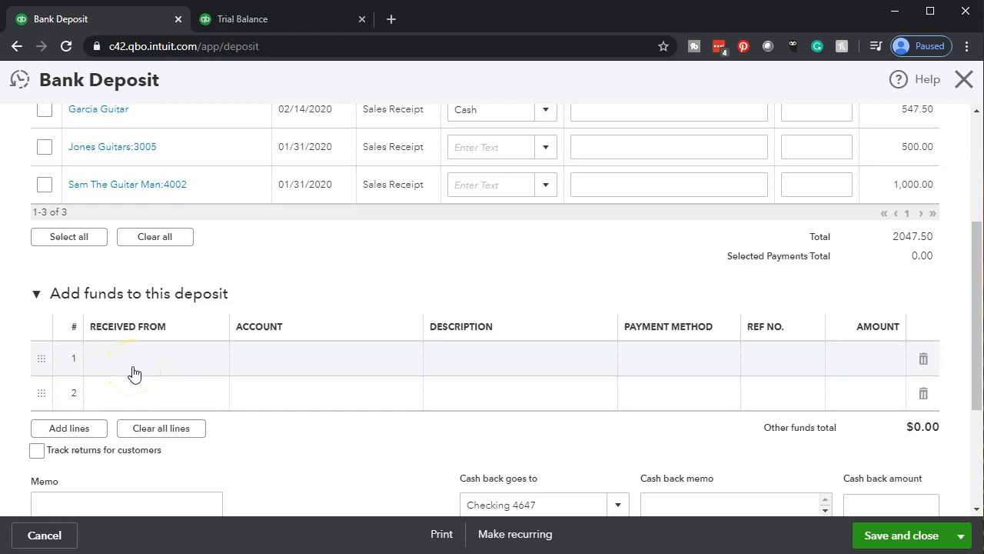
{"action": "scroll", "coordinate": [133, 373], "scroll_direction": "up", "scroll_amount": 3}
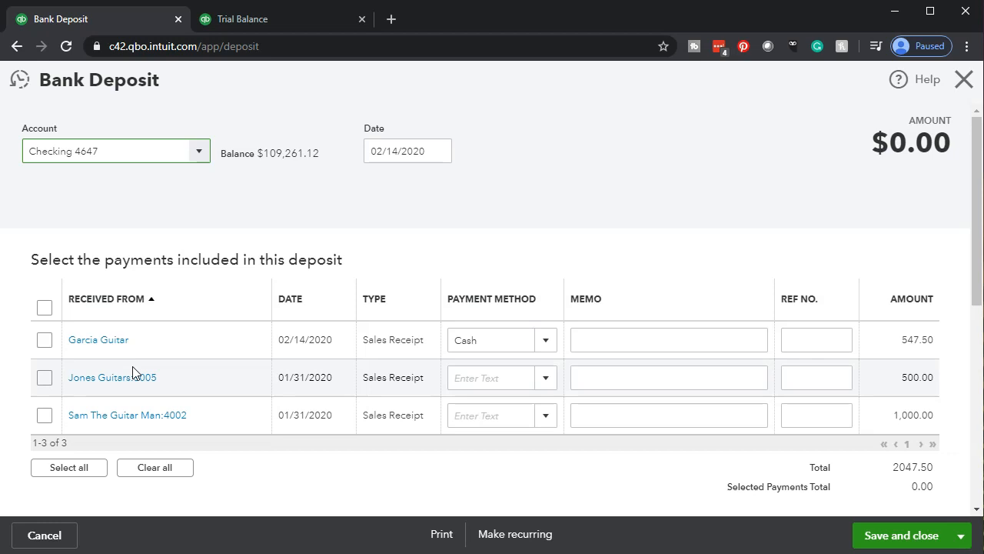
{"action": "left_click", "coordinate": [44, 339]}
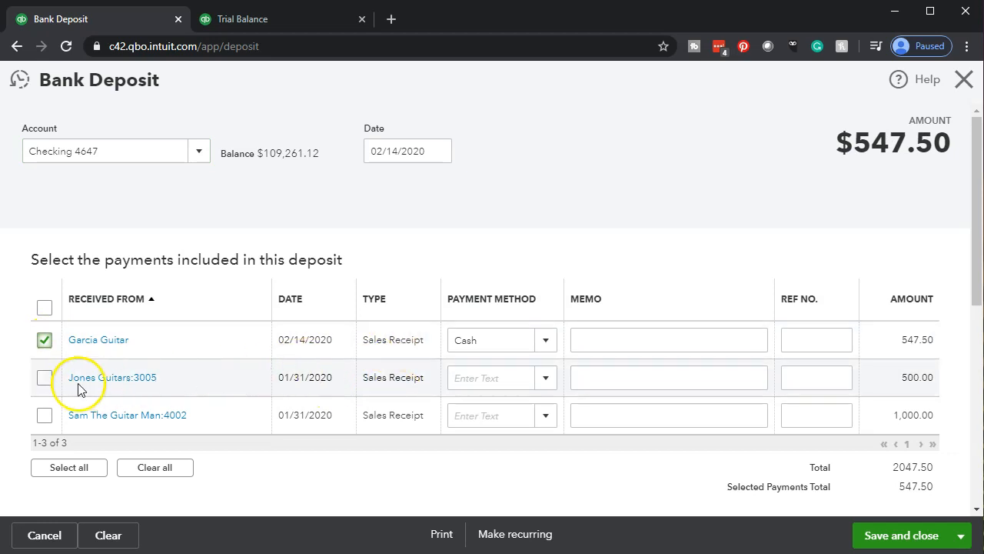
{"action": "left_click", "coordinate": [46, 379]}
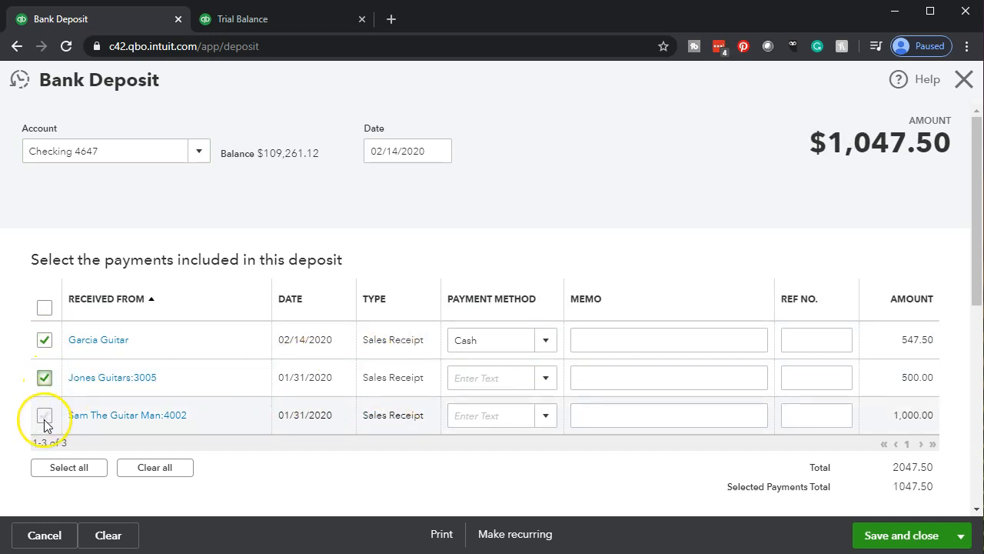
{"action": "left_click", "coordinate": [44, 417]}
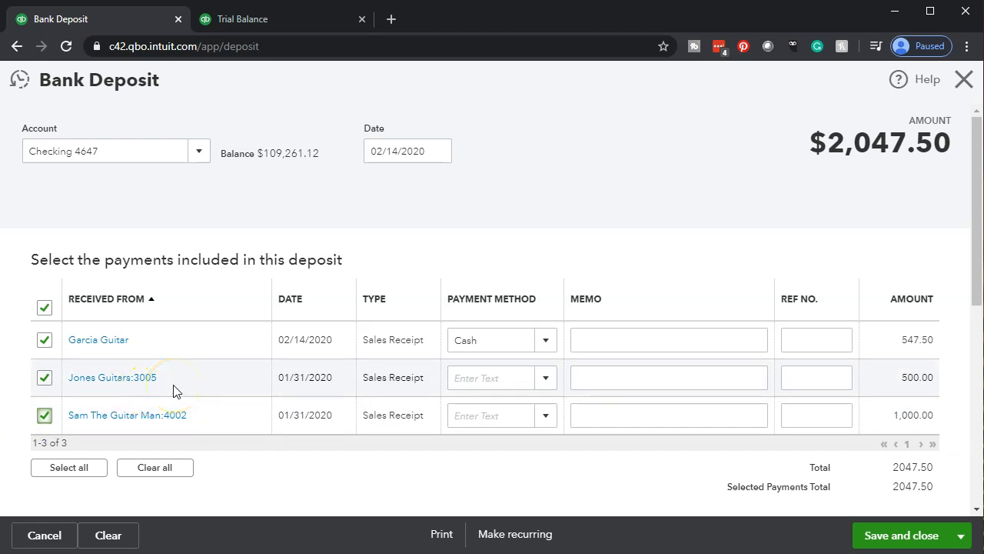
Step: Check the selected payments total against the deposit amount, and save and close the bank deposit
{"action": "scroll", "coordinate": [615, 412], "scroll_direction": "down", "scroll_amount": 1}
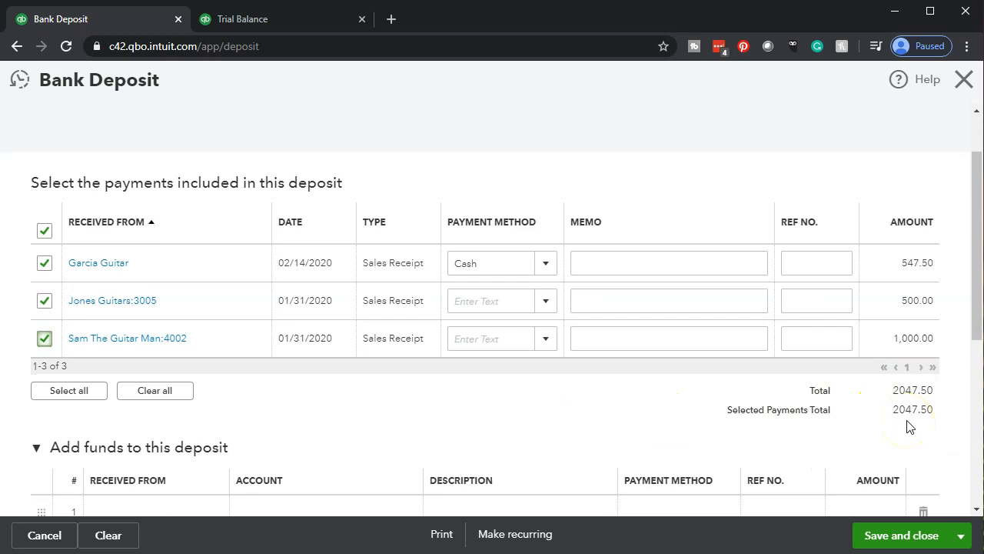
{"action": "scroll", "coordinate": [911, 428], "scroll_direction": "up", "scroll_amount": 1}
{"action": "left_click", "coordinate": [913, 339]}
{"action": "left_click", "coordinate": [869, 212]}
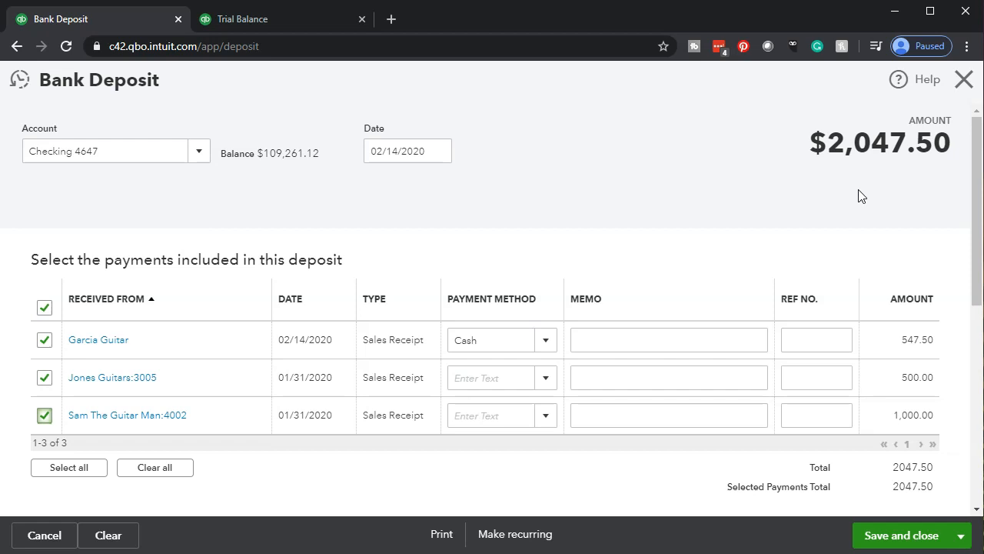
{"action": "left_click", "coordinate": [891, 547]}
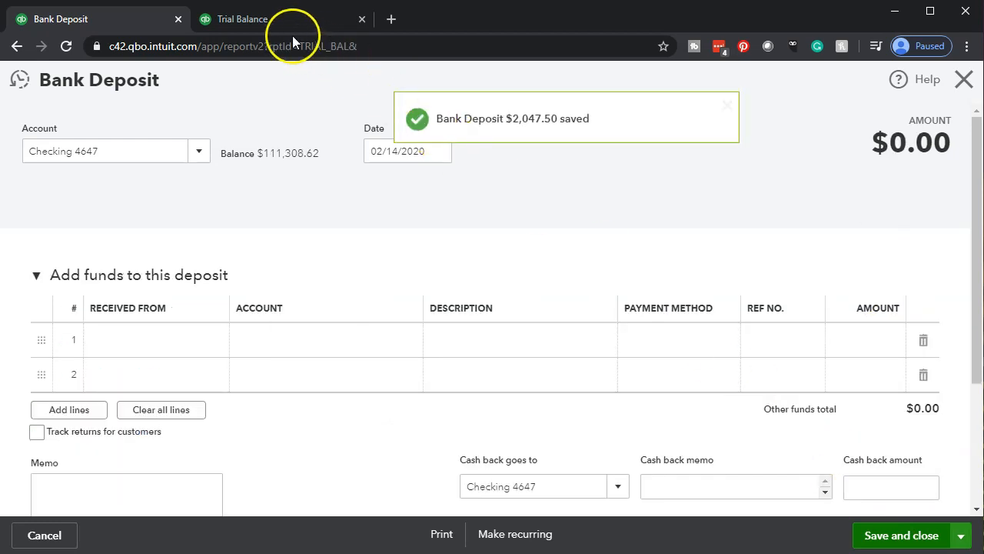
Step: Reload the Trial Balance, collapse the side navigation, and examine the Checking and Undeposited Funds balances
{"action": "left_click", "coordinate": [265, 25]}
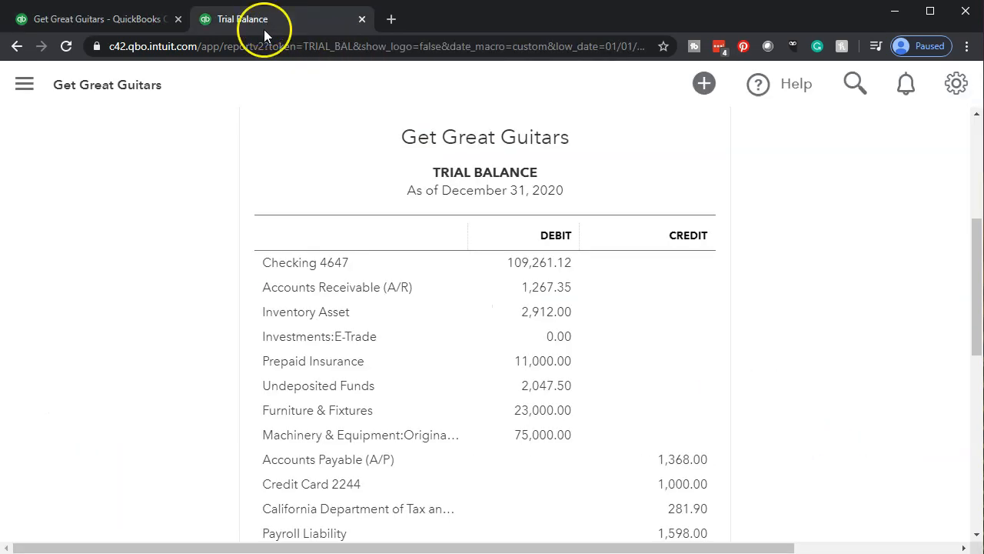
{"action": "left_click", "coordinate": [267, 38]}
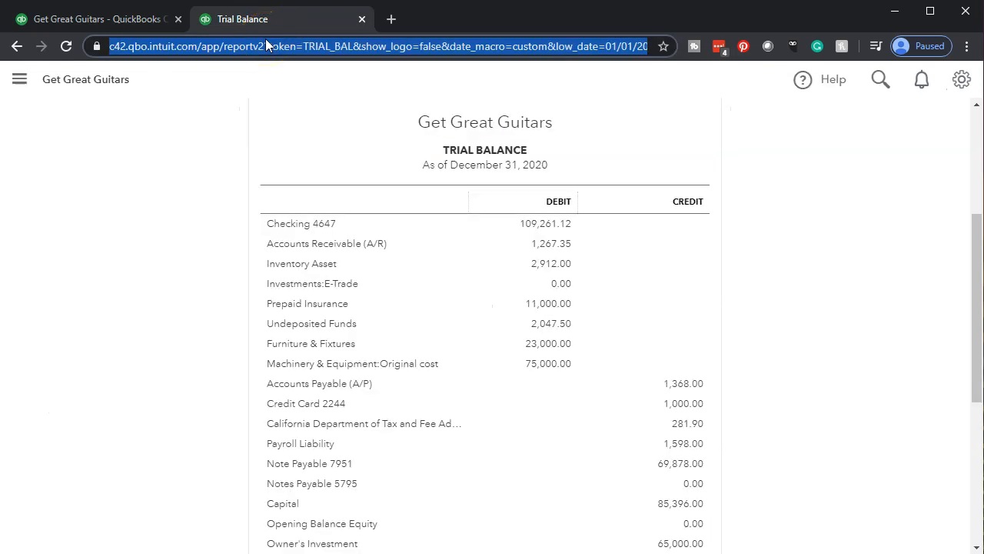
{"action": "key", "text": "Return"}
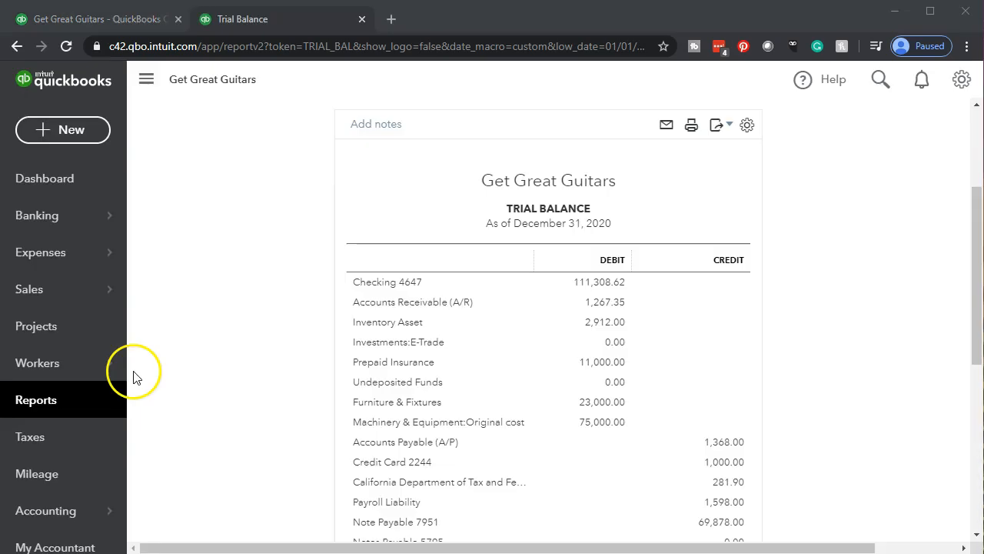
{"action": "left_click", "coordinate": [146, 89]}
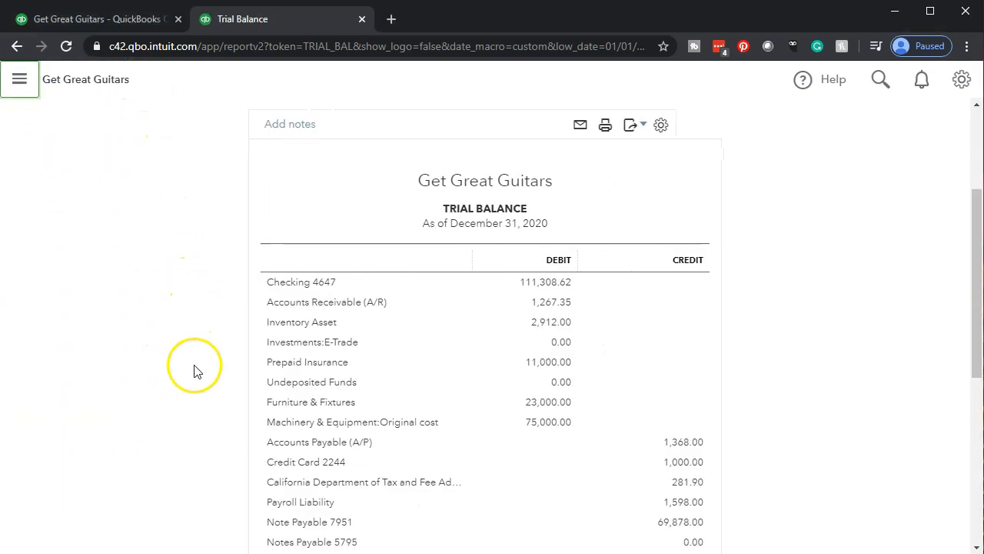
{"action": "key", "text": "ctrl+plus"}
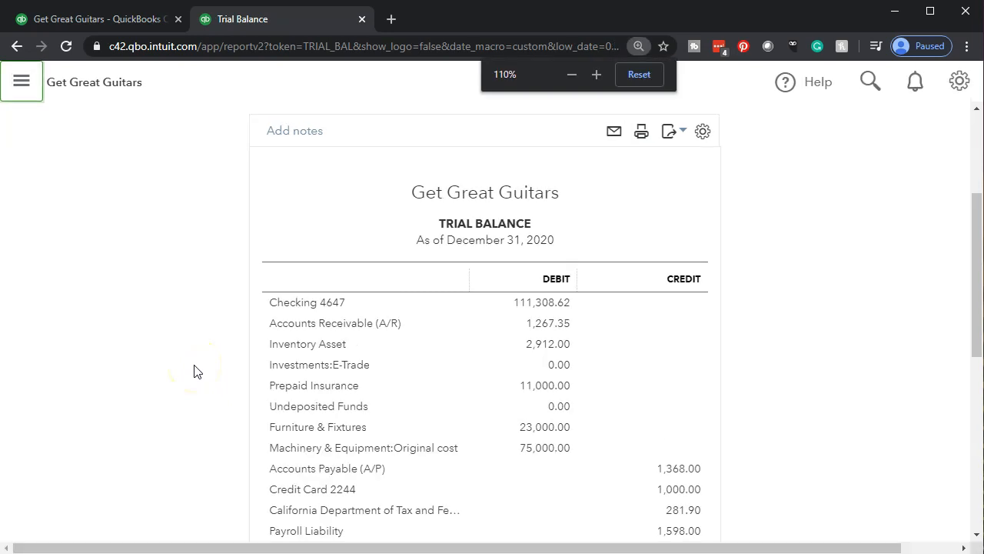
{"action": "key", "text": "ctrl+plus"}
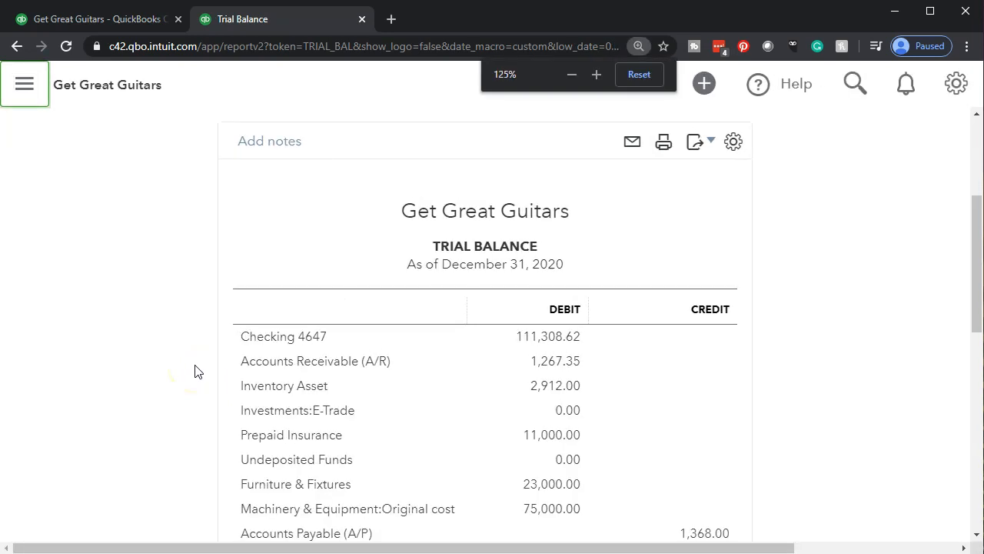
Step: Open the transaction detail behind the Checking 4647 balance, examine the 02/14/2020 deposit's amount, and return to the Trial Balance
{"action": "scroll", "coordinate": [195, 372], "scroll_direction": "down", "scroll_amount": 1}
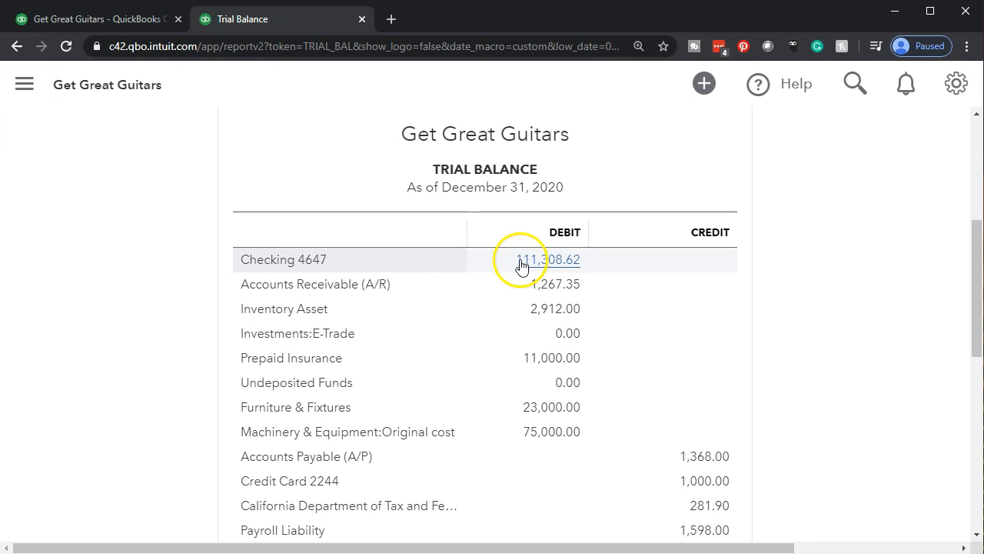
{"action": "left_click", "coordinate": [520, 261]}
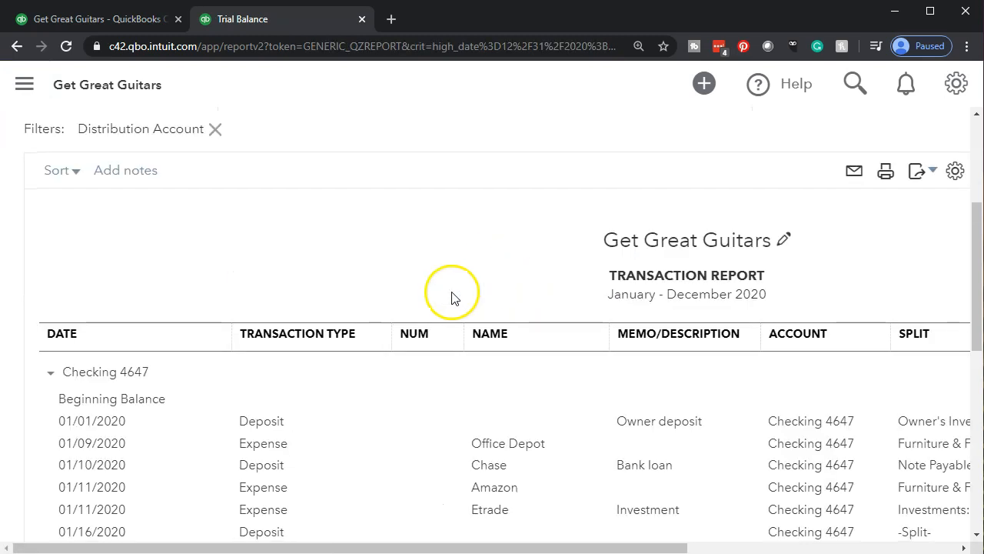
{"action": "scroll", "coordinate": [452, 298], "scroll_direction": "down", "scroll_amount": 5}
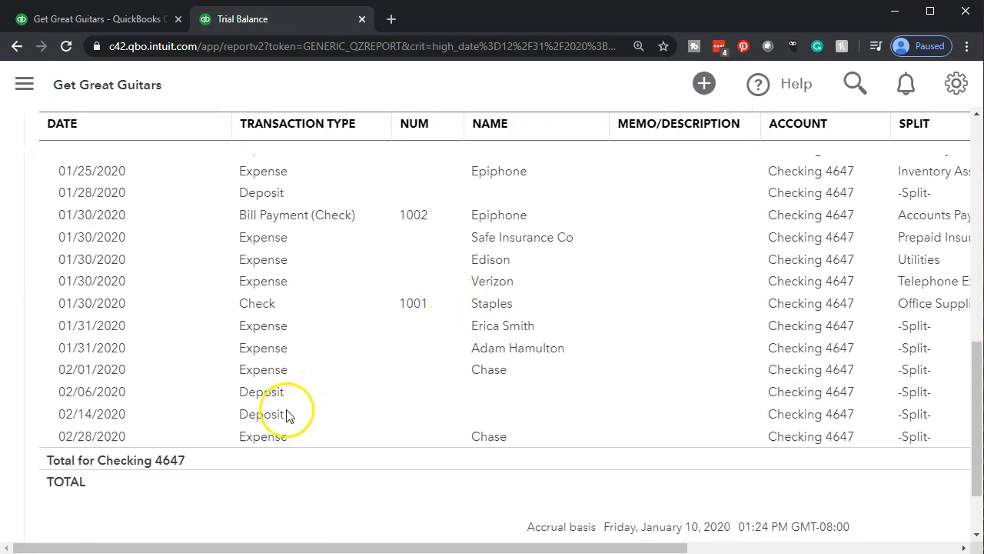
{"action": "left_click_drag", "start_coordinate": [394, 548], "coordinate": [615, 548]}
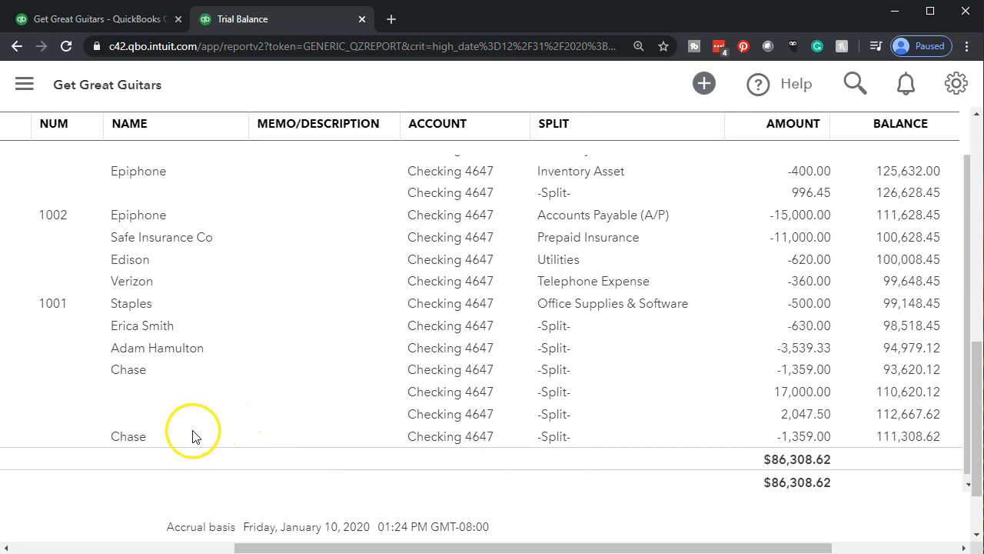
{"action": "scroll", "coordinate": [184, 435], "scroll_direction": "up", "scroll_amount": 10}
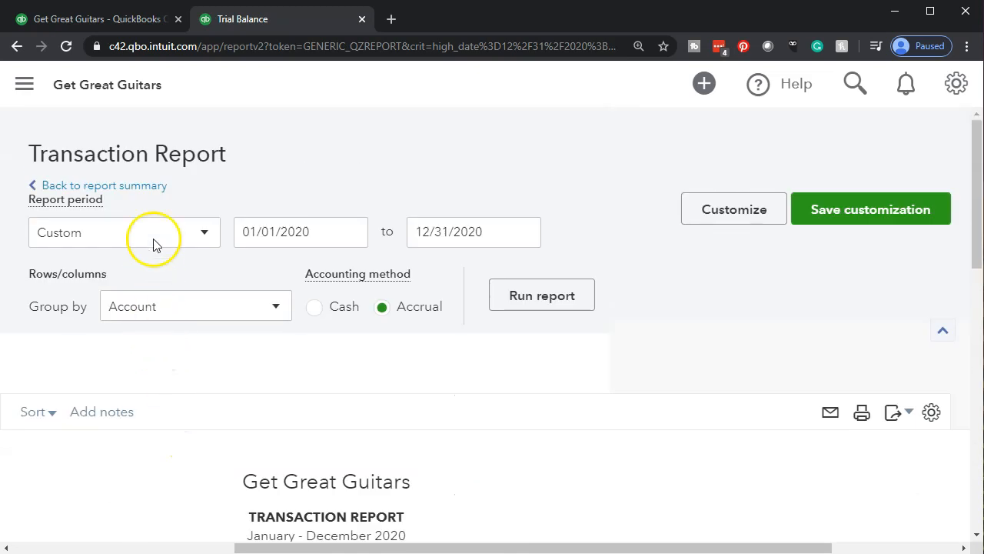
{"action": "left_click", "coordinate": [128, 187]}
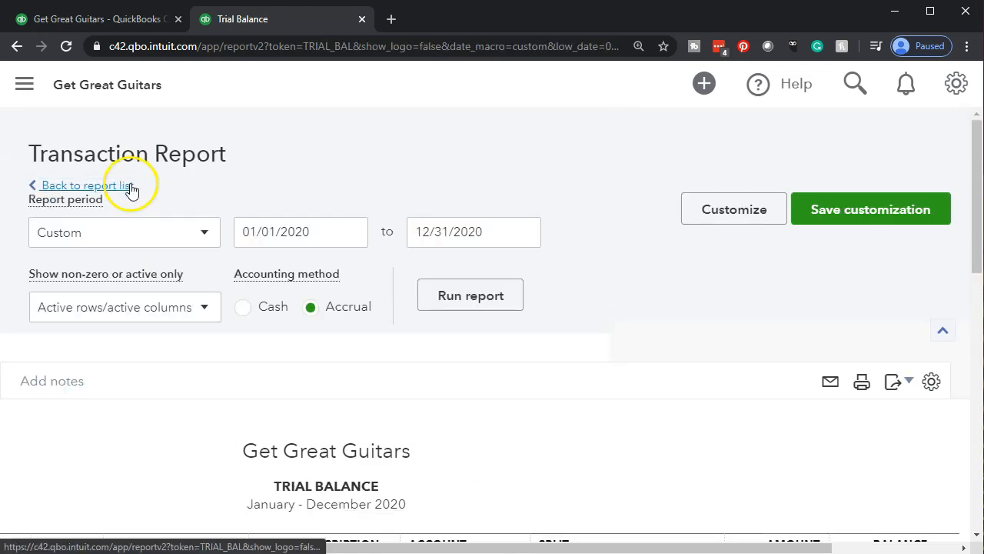
Step: Open the transaction detail behind the Undeposited Funds balance and examine the amounts and balances of the 02/14/2020 entries
{"action": "scroll", "coordinate": [110, 377], "scroll_direction": "down", "scroll_amount": 4}
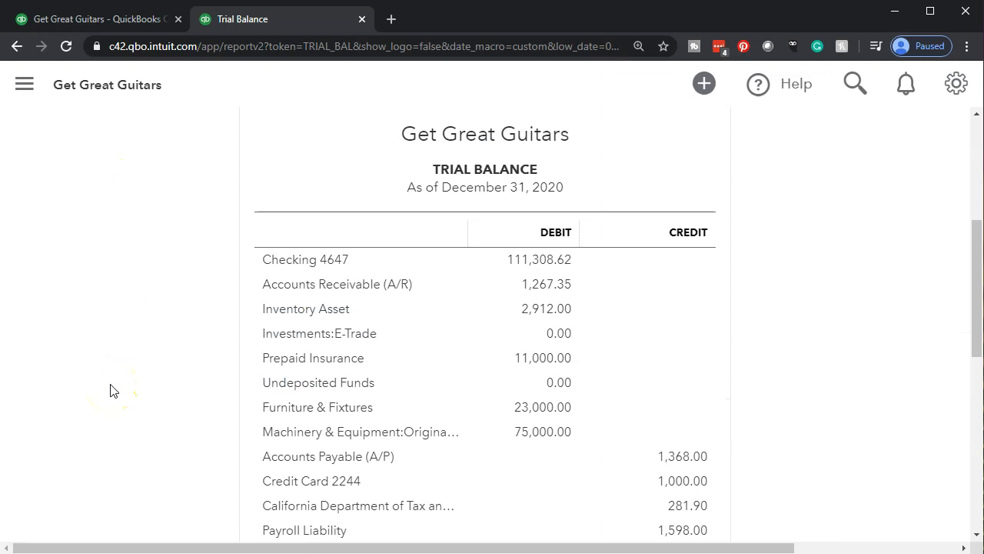
{"action": "scroll", "coordinate": [110, 389], "scroll_direction": "down", "scroll_amount": 1}
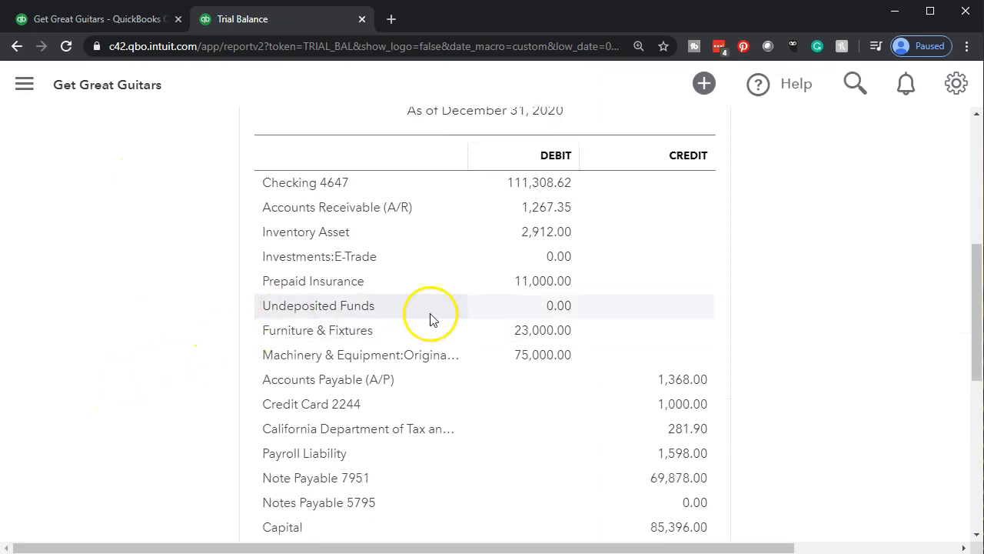
{"action": "left_click", "coordinate": [559, 313]}
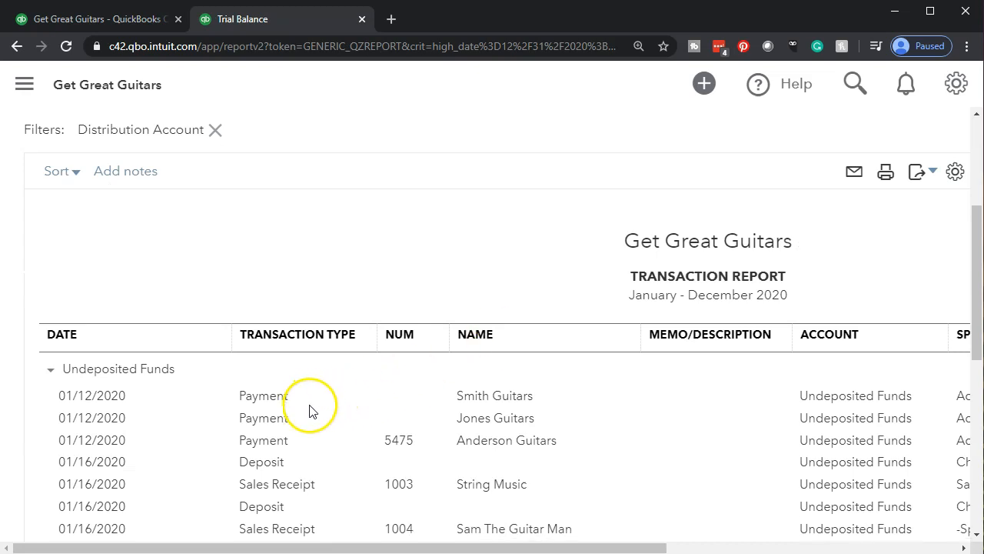
{"action": "scroll", "coordinate": [151, 431], "scroll_direction": "down", "scroll_amount": 2}
{"action": "scroll", "coordinate": [151, 431], "scroll_direction": "down", "scroll_amount": 4}
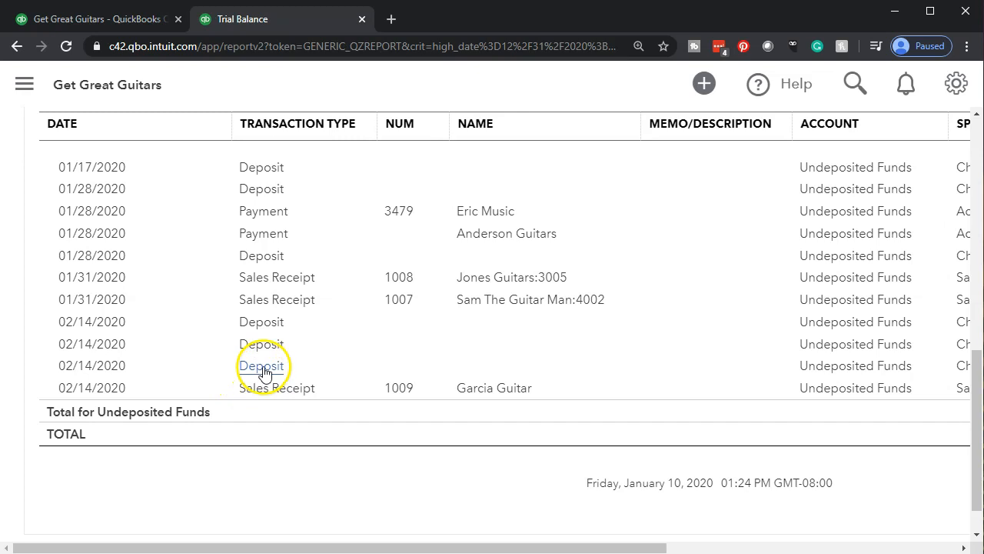
{"action": "mouse_move", "coordinate": [350, 546]}
{"action": "left_mouse_down"}
{"action": "mouse_move", "coordinate": [390, 546]}
{"action": "mouse_move", "coordinate": [360, 546]}
{"action": "left_mouse_up"}
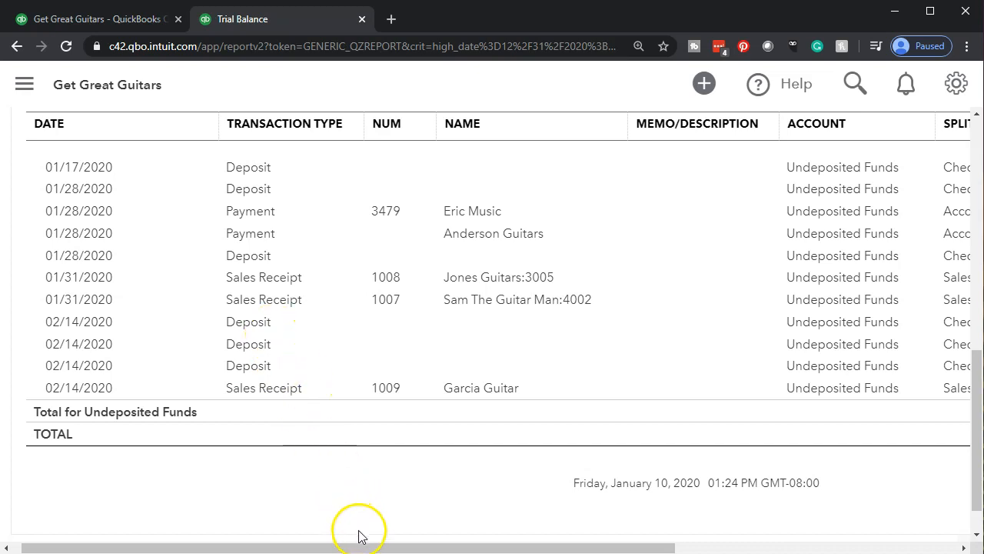
{"action": "left_click_drag", "start_coordinate": [389, 549], "coordinate": [645, 551]}
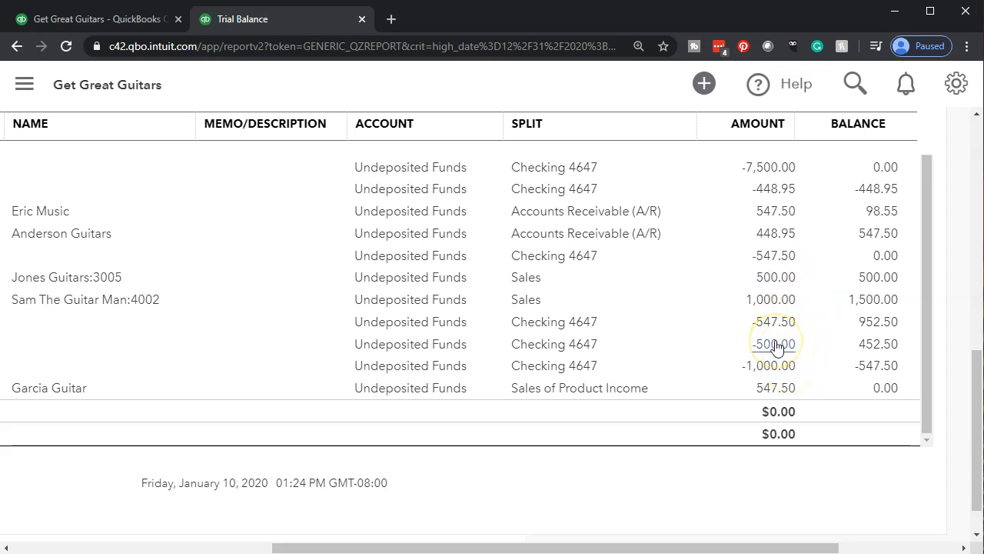
Step: Open the bank deposit behind the -500.00 entry, compare its included payments with the selected payments total, and close it
{"action": "left_click", "coordinate": [776, 344]}
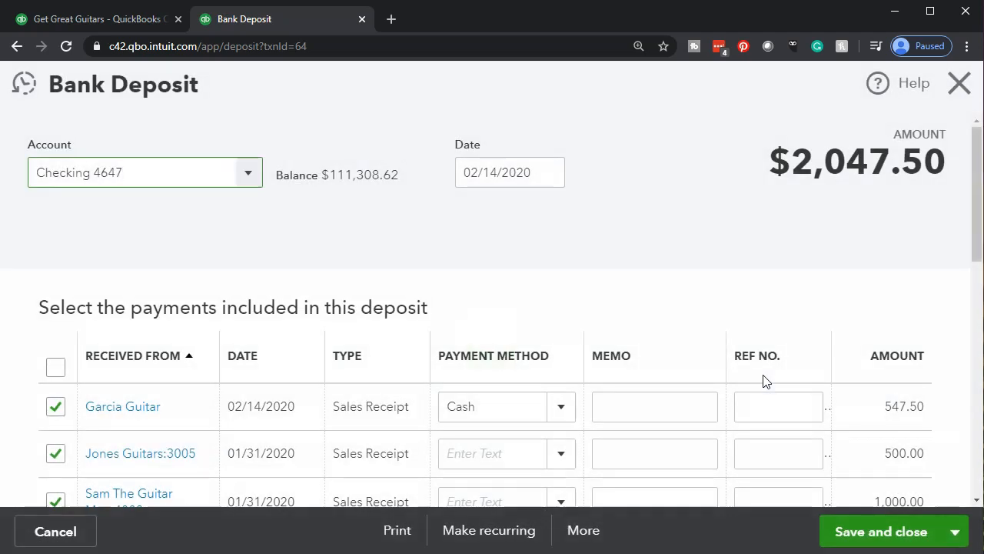
{"action": "scroll", "coordinate": [695, 380], "scroll_direction": "down", "scroll_amount": 2}
{"action": "scroll", "coordinate": [695, 380], "scroll_direction": "down", "scroll_amount": 2}
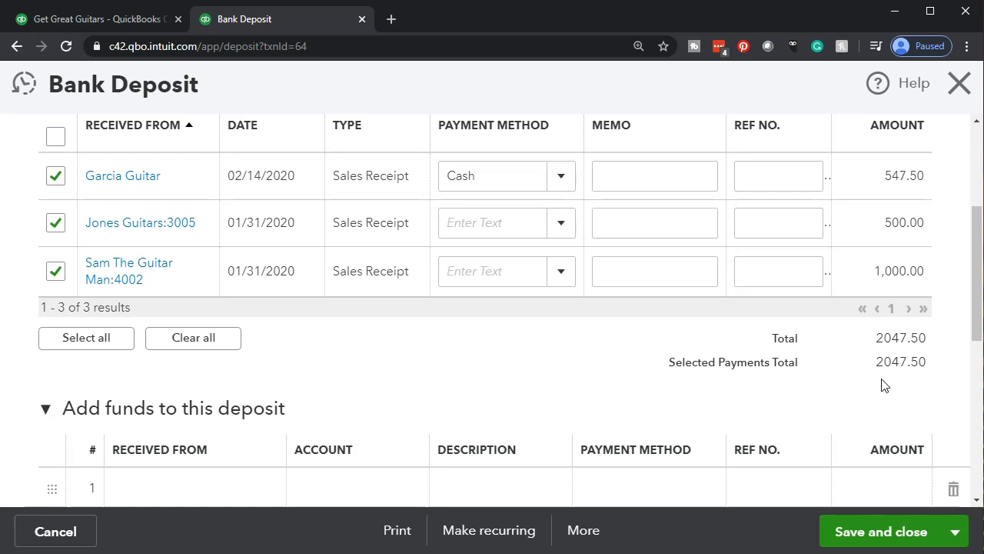
{"action": "scroll", "coordinate": [885, 384], "scroll_direction": "up", "scroll_amount": 1}
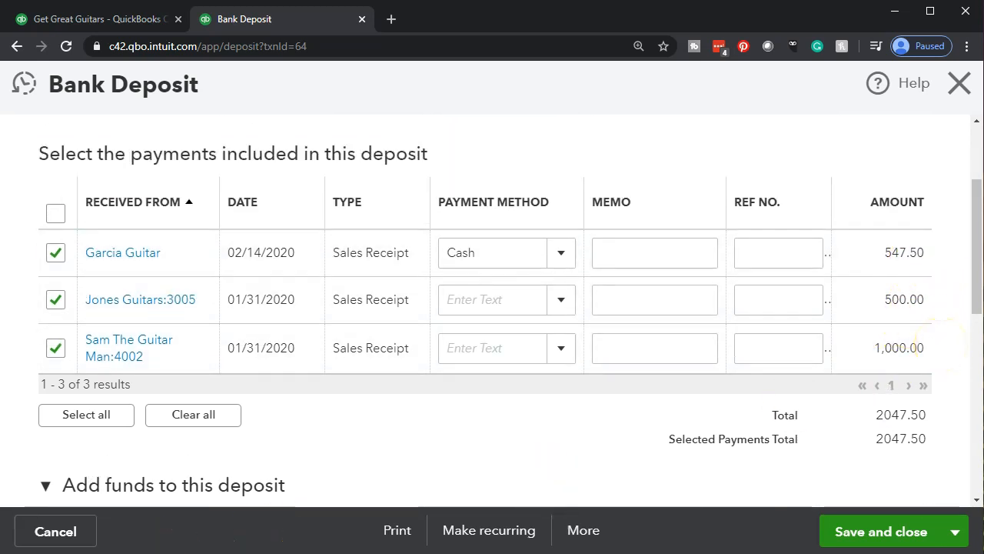
{"action": "left_click", "coordinate": [959, 83]}
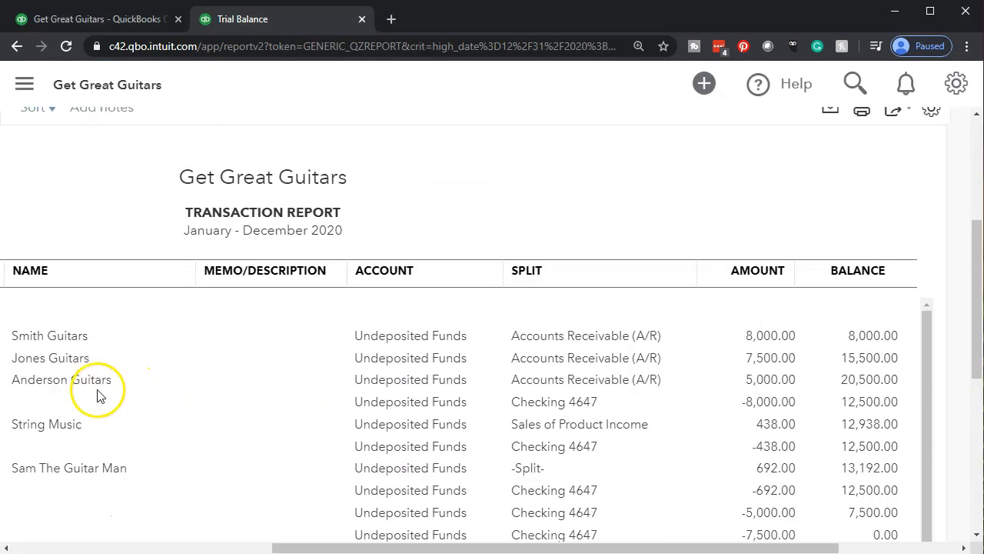
Step: Return to the Trial Balance summary and examine the remaining accounts down to the debit and credit totals
{"action": "scroll", "coordinate": [59, 213], "scroll_direction": "up", "scroll_amount": 10}
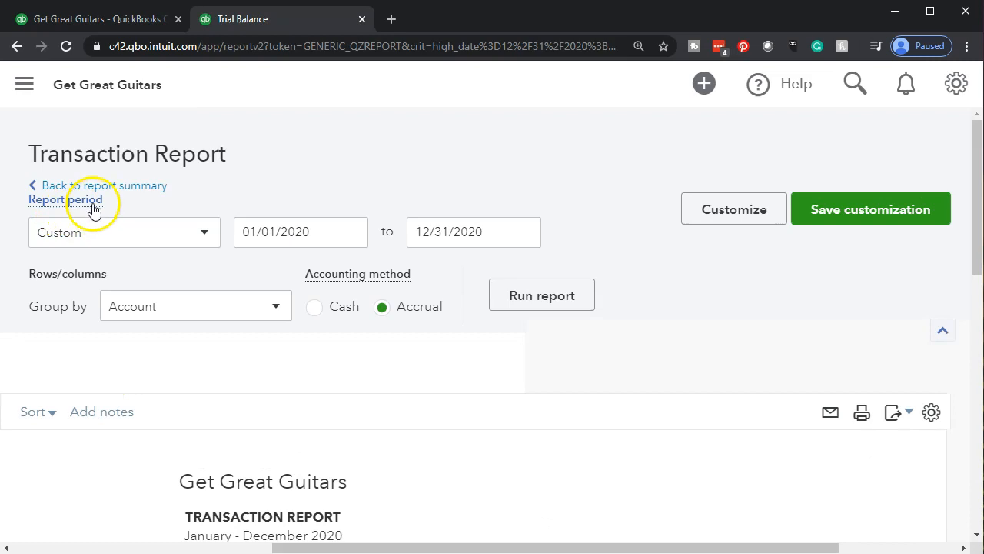
{"action": "left_click", "coordinate": [127, 193]}
{"action": "scroll", "coordinate": [231, 308], "scroll_direction": "down", "scroll_amount": 5}
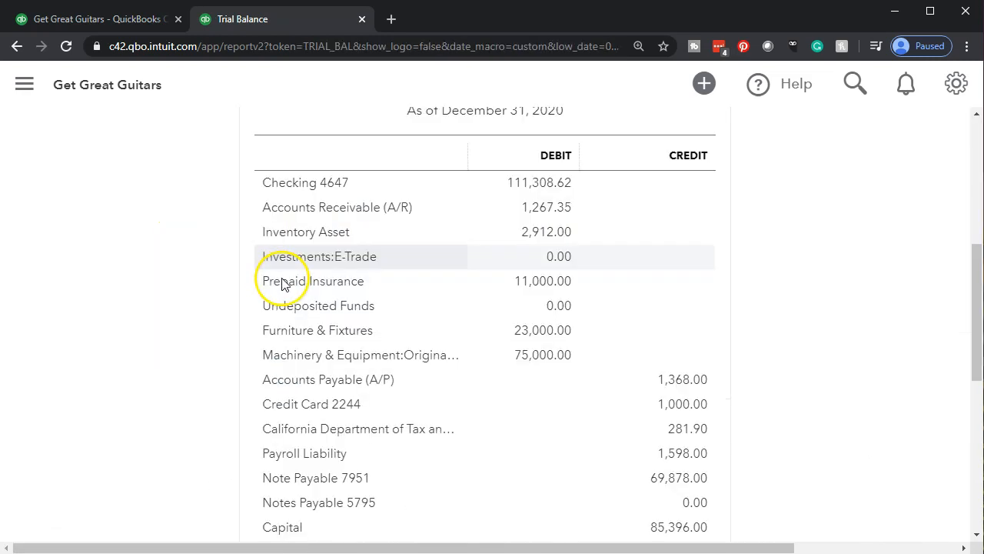
{"action": "scroll", "coordinate": [208, 357], "scroll_direction": "down", "scroll_amount": 4}
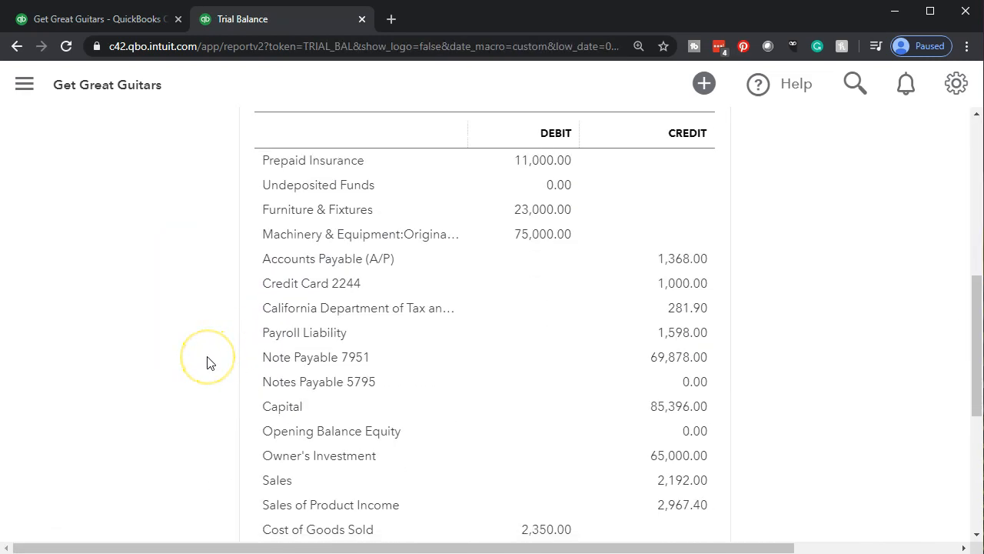
{"action": "scroll", "coordinate": [208, 363], "scroll_direction": "down", "scroll_amount": 1}
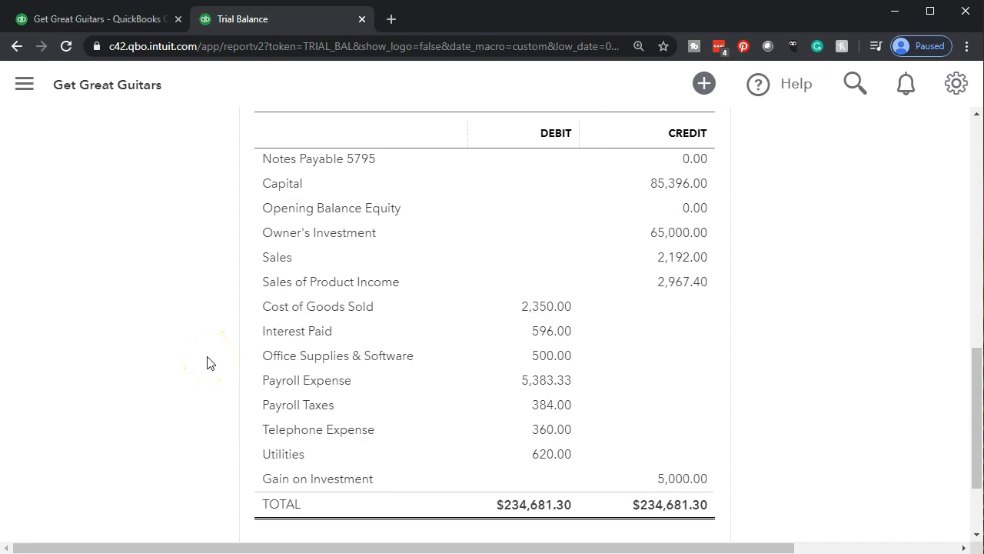